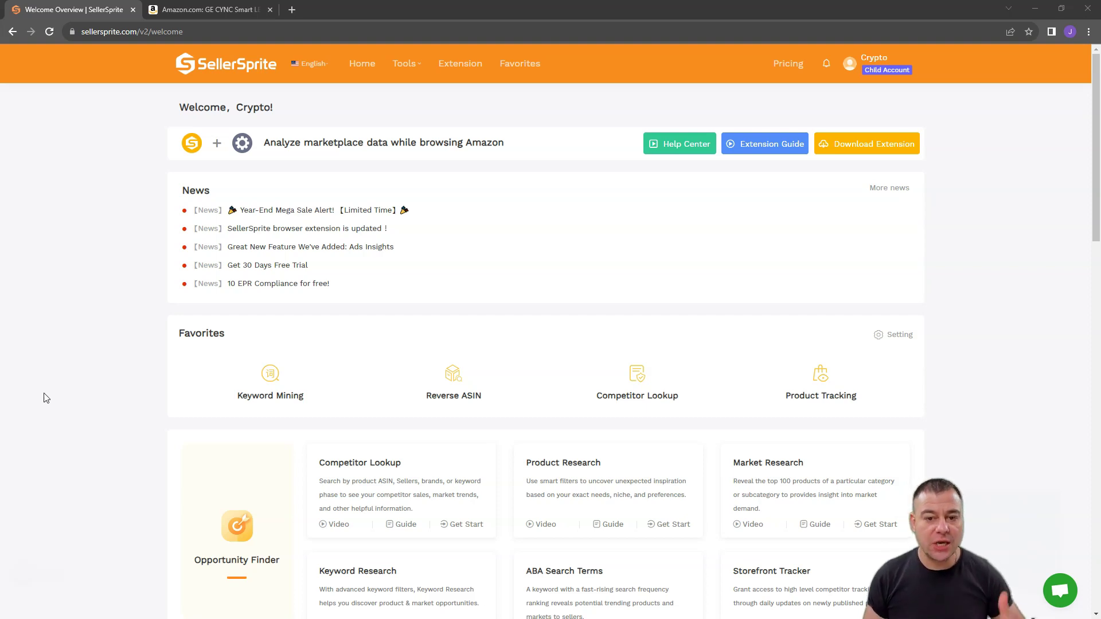
- Browse the SellerSprite page and open the full list of Tools
scroll(996, 222, "down", 3)
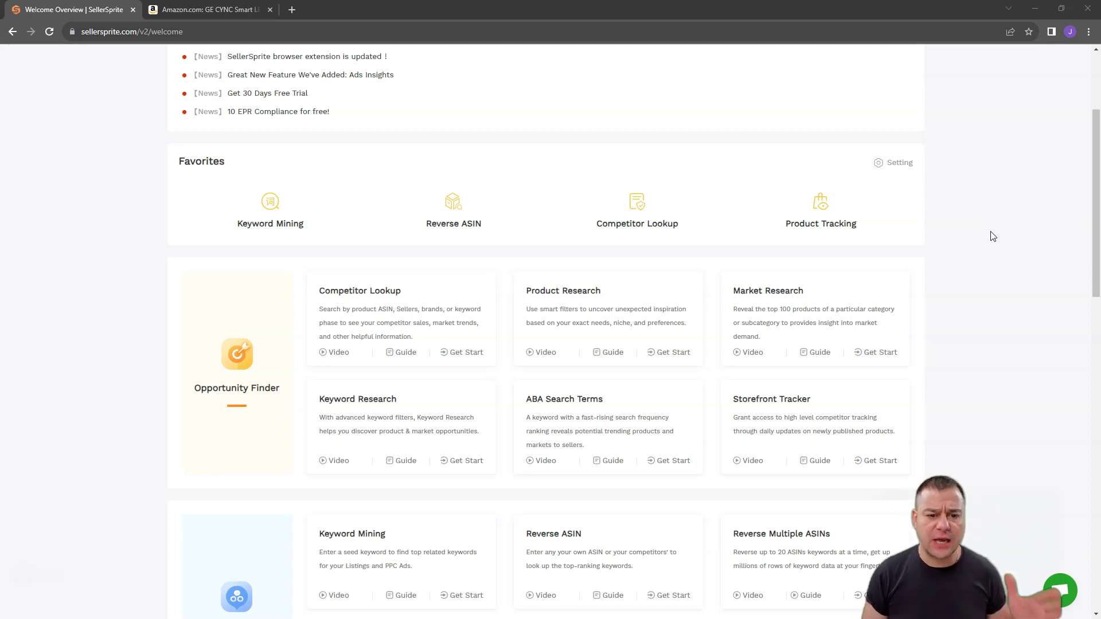
scroll(992, 235, "down", 4)
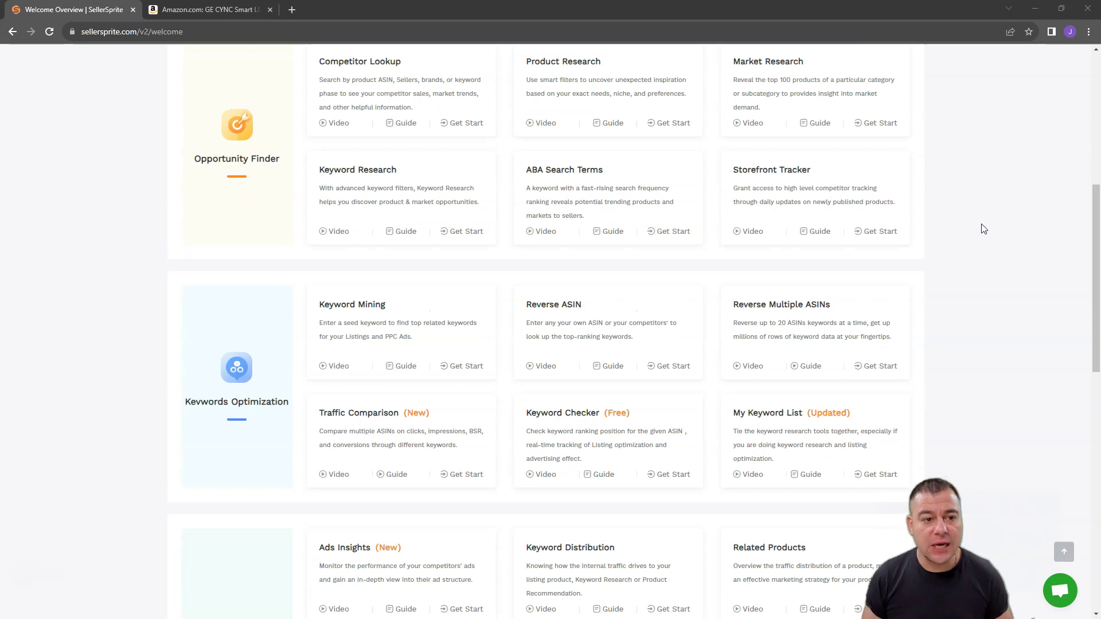
scroll(984, 229, "up", 2)
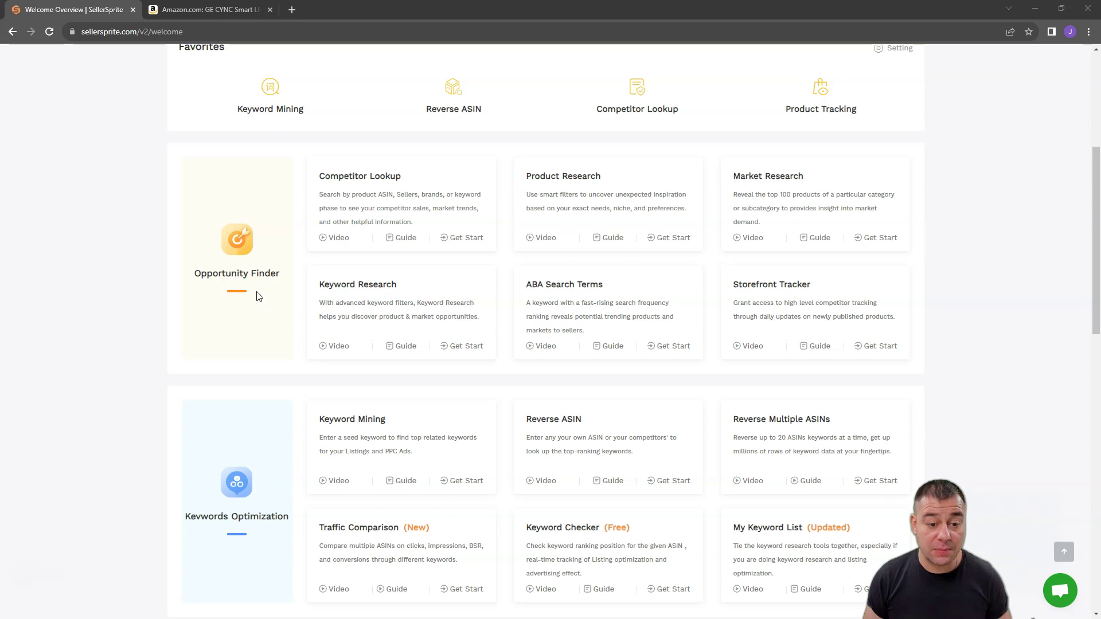
scroll(235, 390, "down", 3)
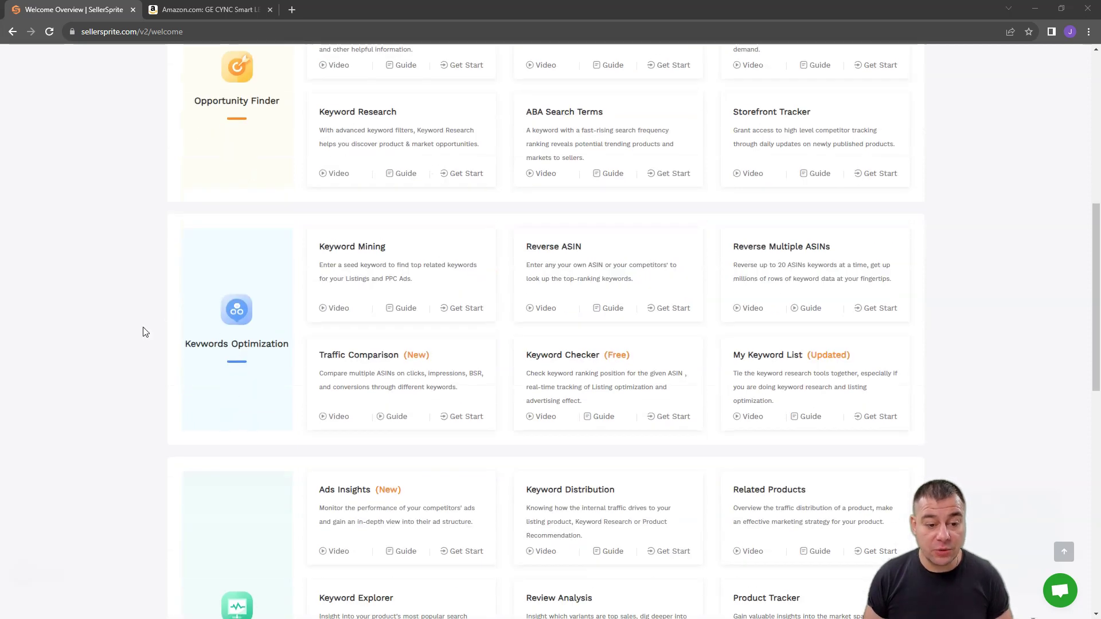
scroll(145, 331, "down", 4)
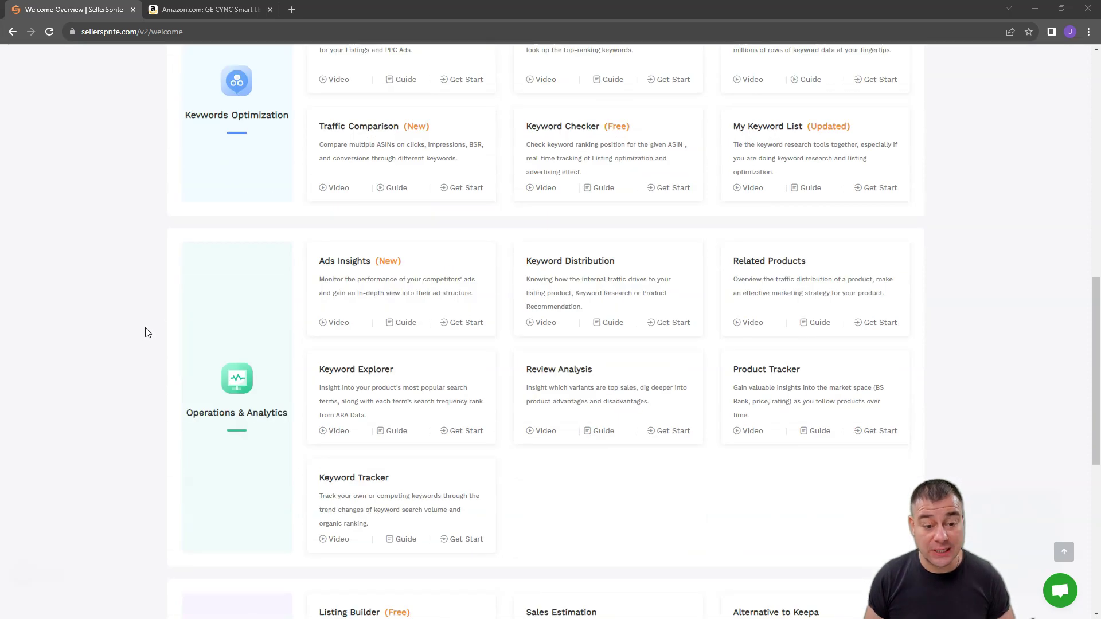
scroll(148, 341, "down", 5)
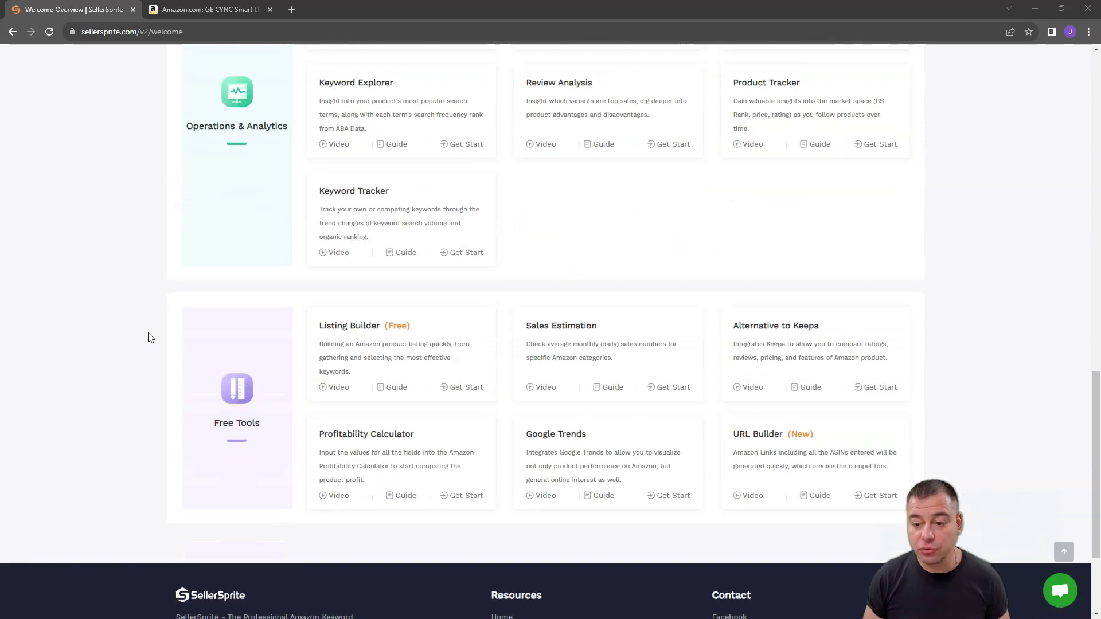
scroll(148, 329, "up", 9)
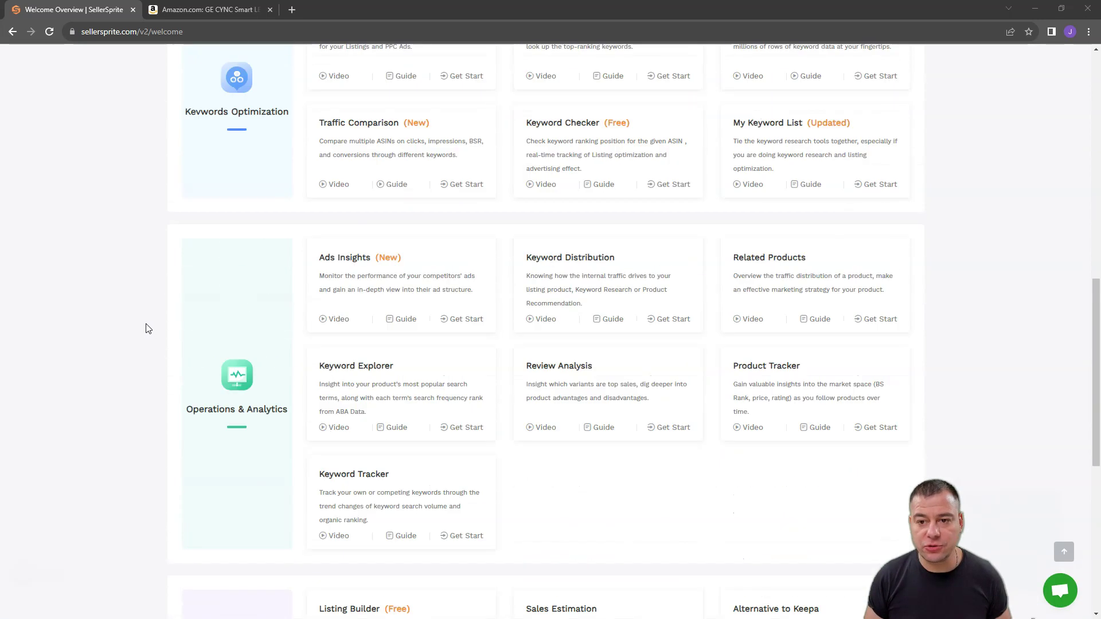
scroll(148, 321, "up", 8)
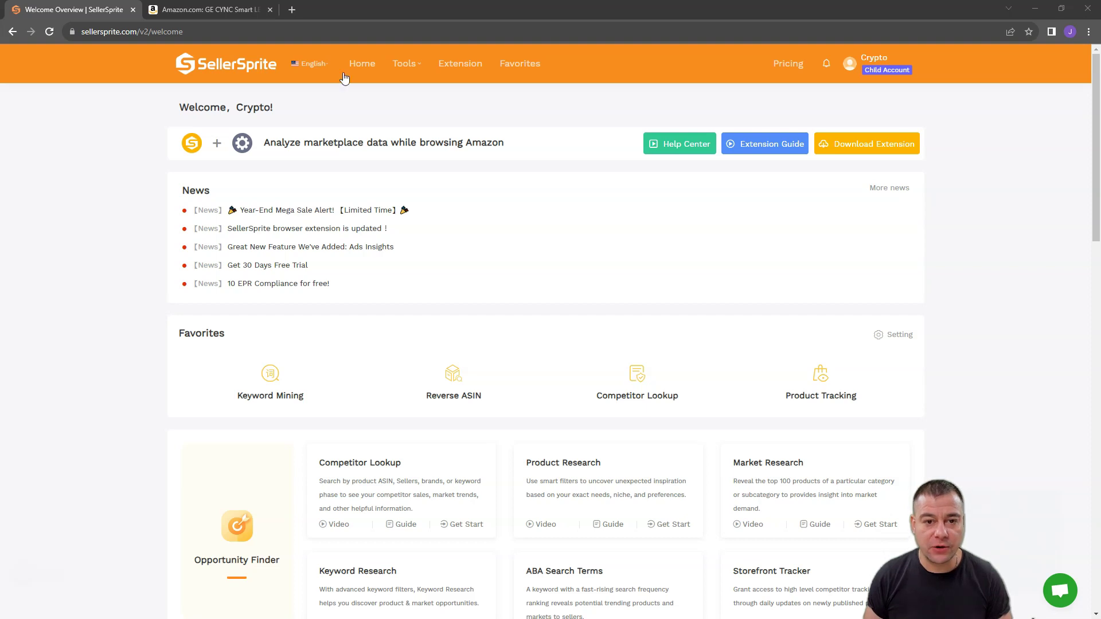
left_click(417, 67)
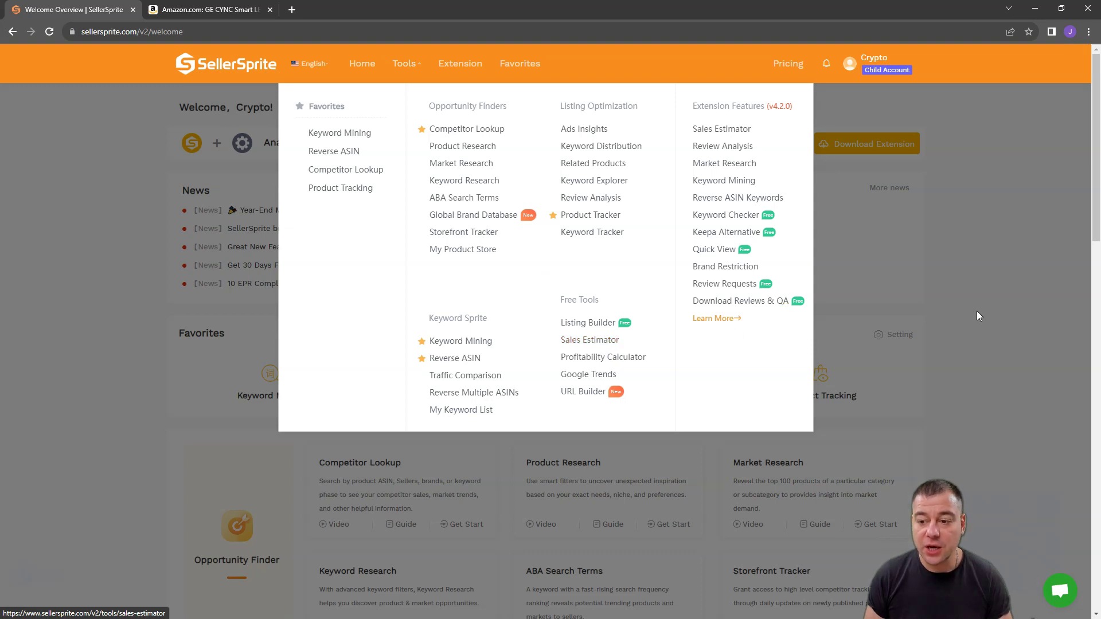
- Launch the free Sales Estimation tool, then bring up the Philips Hue Play Amazon page
scroll(975, 303, "down", 15)
scroll(706, 266, "down", 4)
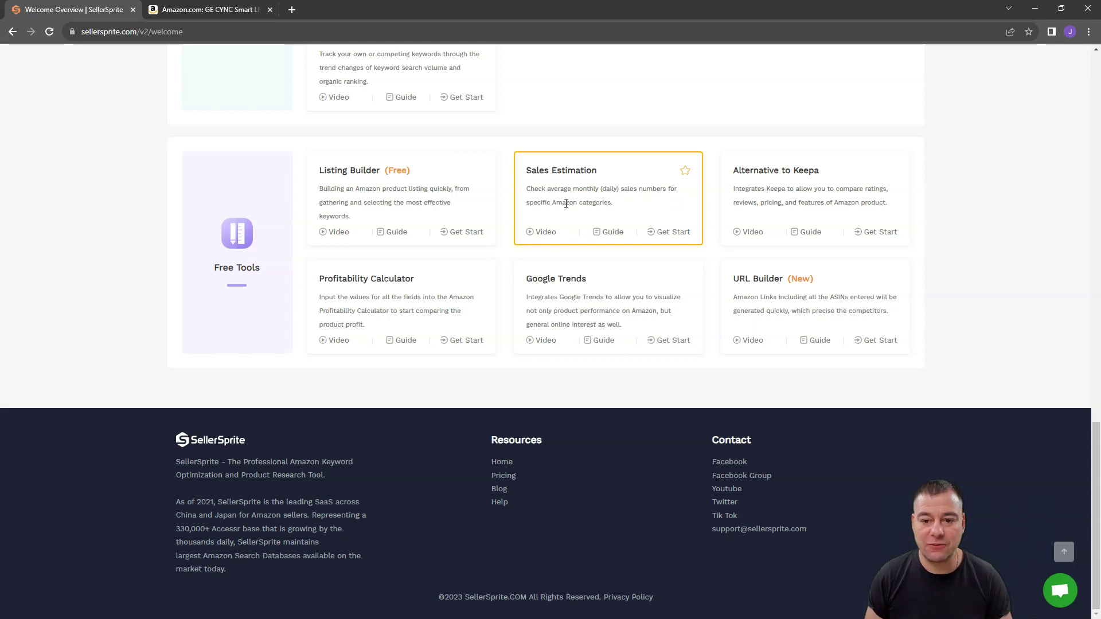
left_click(668, 234)
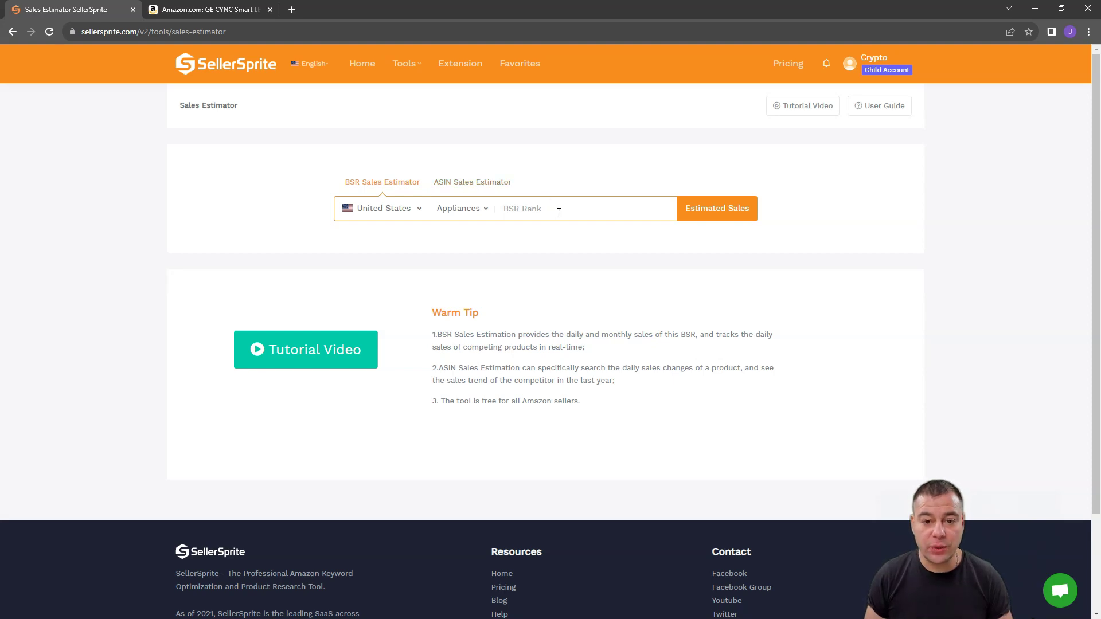
left_click(211, 10)
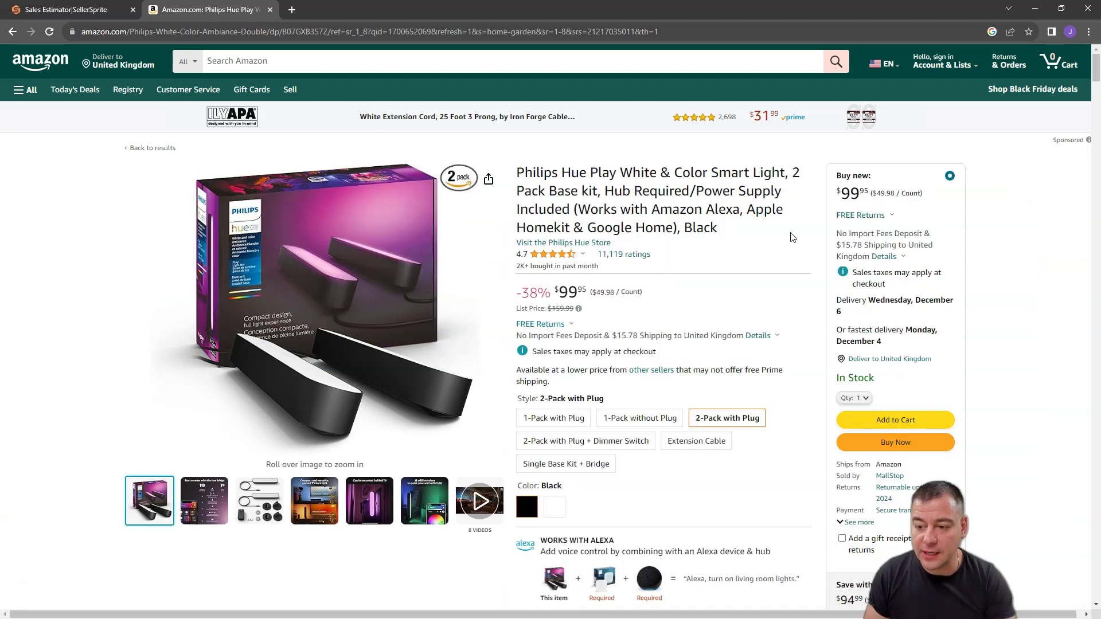
- Scroll the Hue Play listing down to Best Sellers Rank #2,247 in Tools & Home Improvement
scroll(1008, 272, "down", 12)
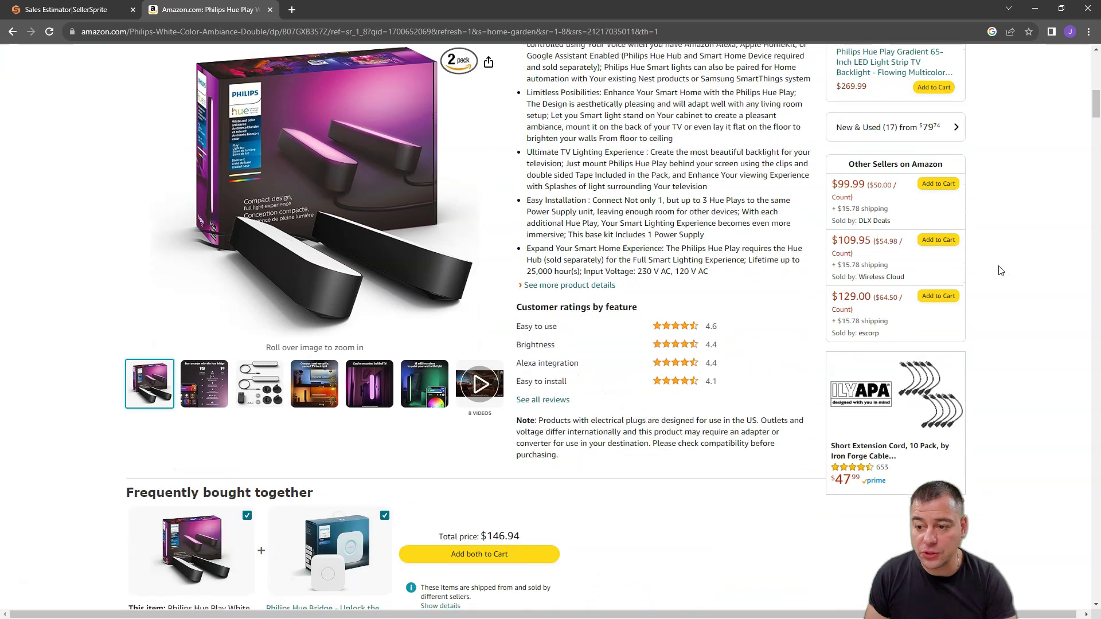
scroll(1001, 271, "down", 5)
scroll(1001, 261, "down", 20)
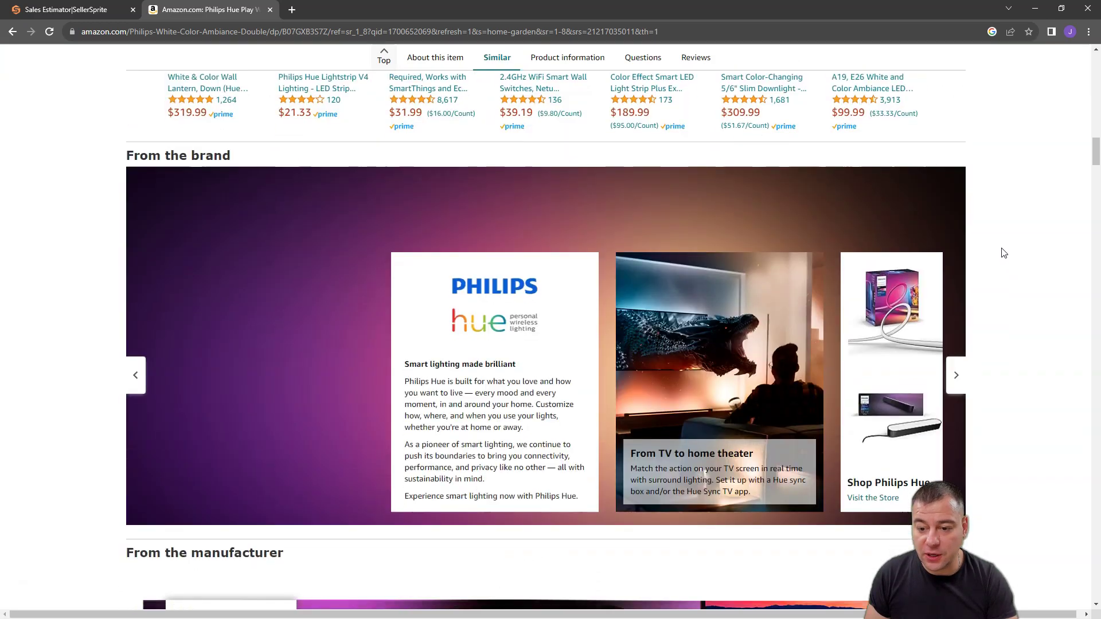
scroll(1010, 250, "down", 20)
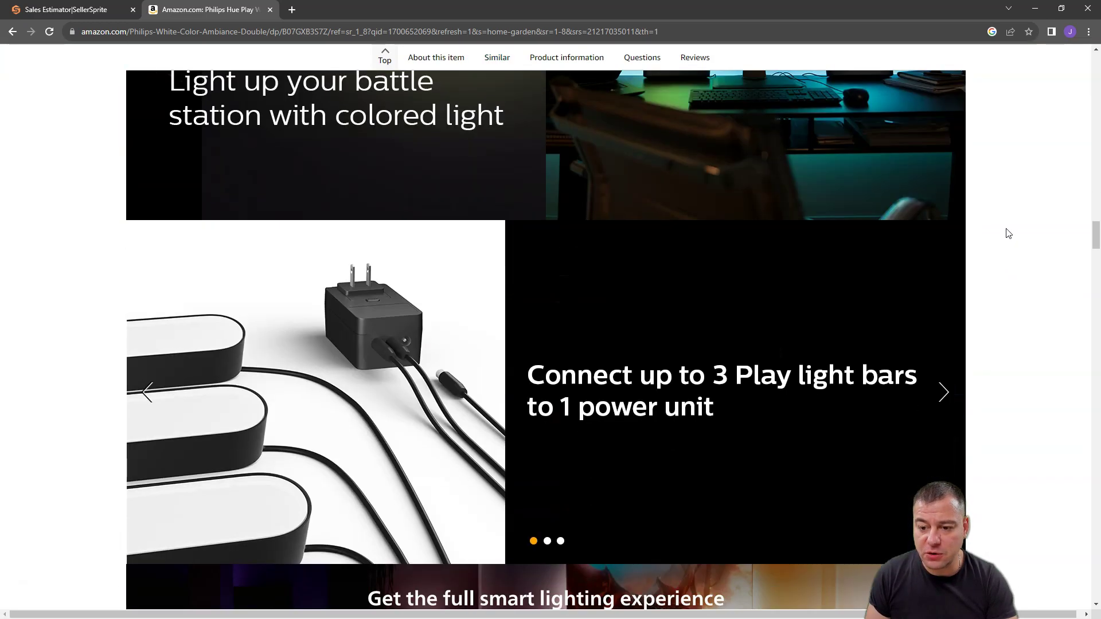
scroll(1008, 212, "down", 4)
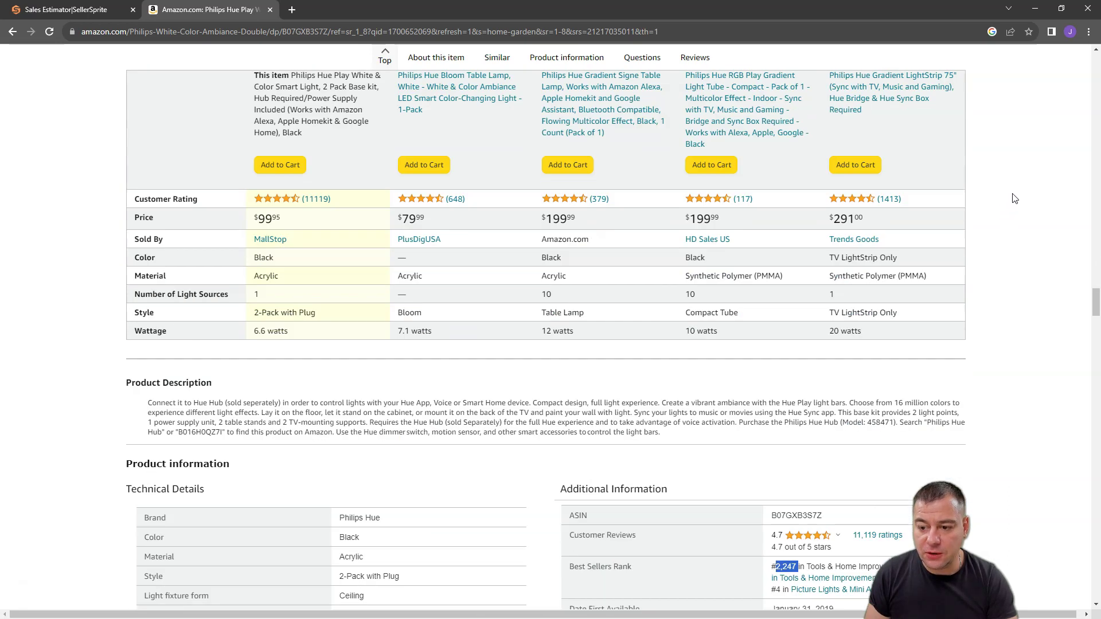
scroll(1015, 198, "down", 6)
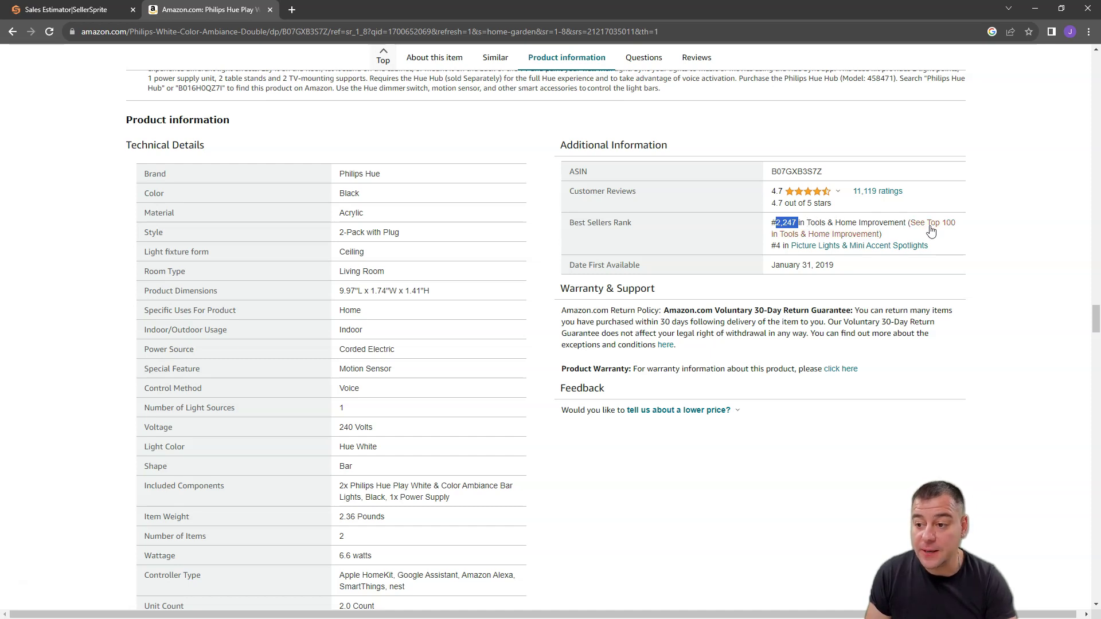
- Estimate sales for BSR 2247 in Appliances: about 1 unit daily, 16 units monthly
key("ctrl+shift+Tab")
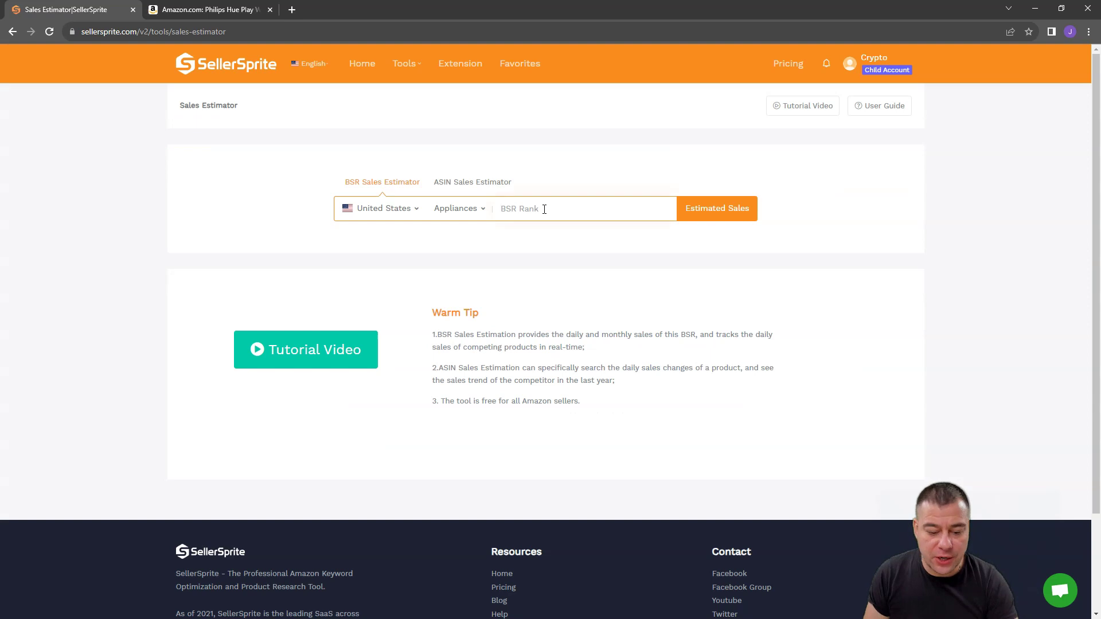
type("2247")
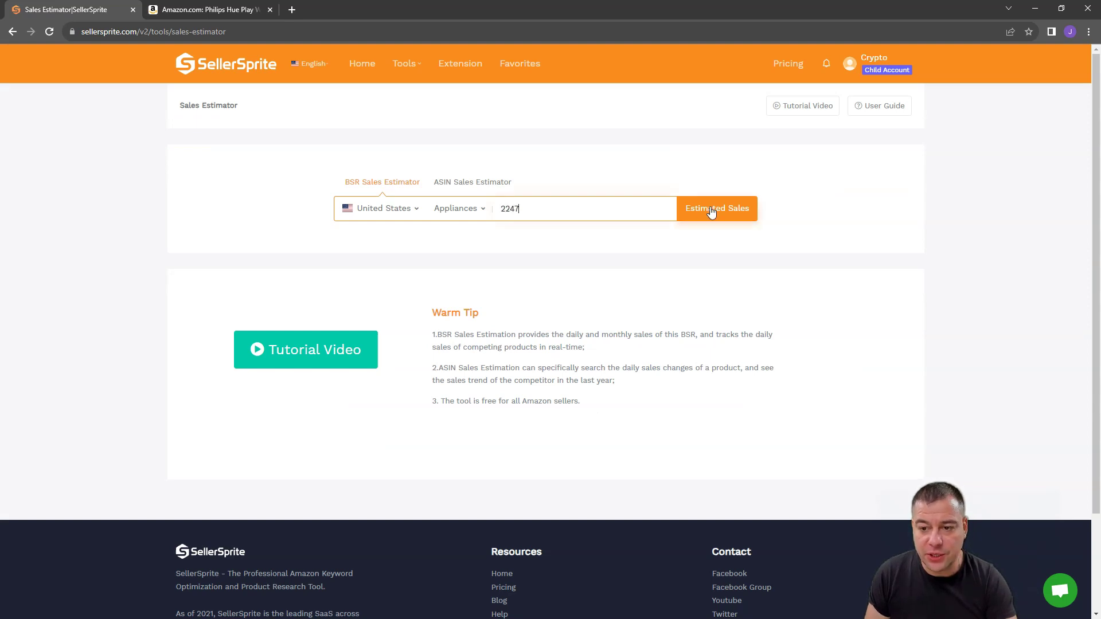
left_click(714, 213)
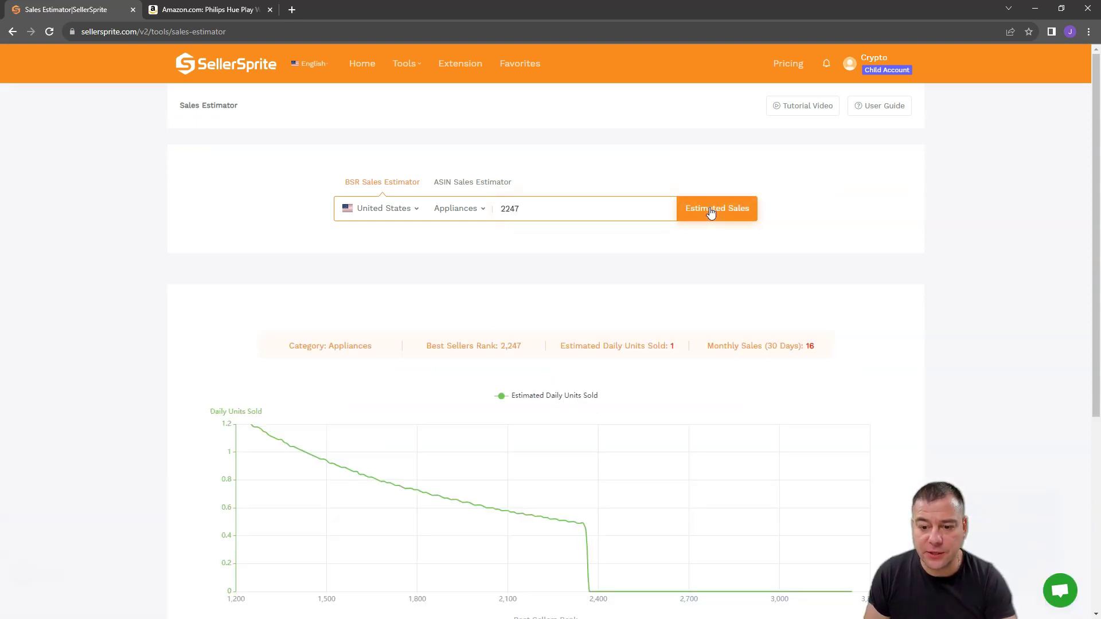
scroll(958, 292, "down", 3)
scroll(961, 280, "up", 2)
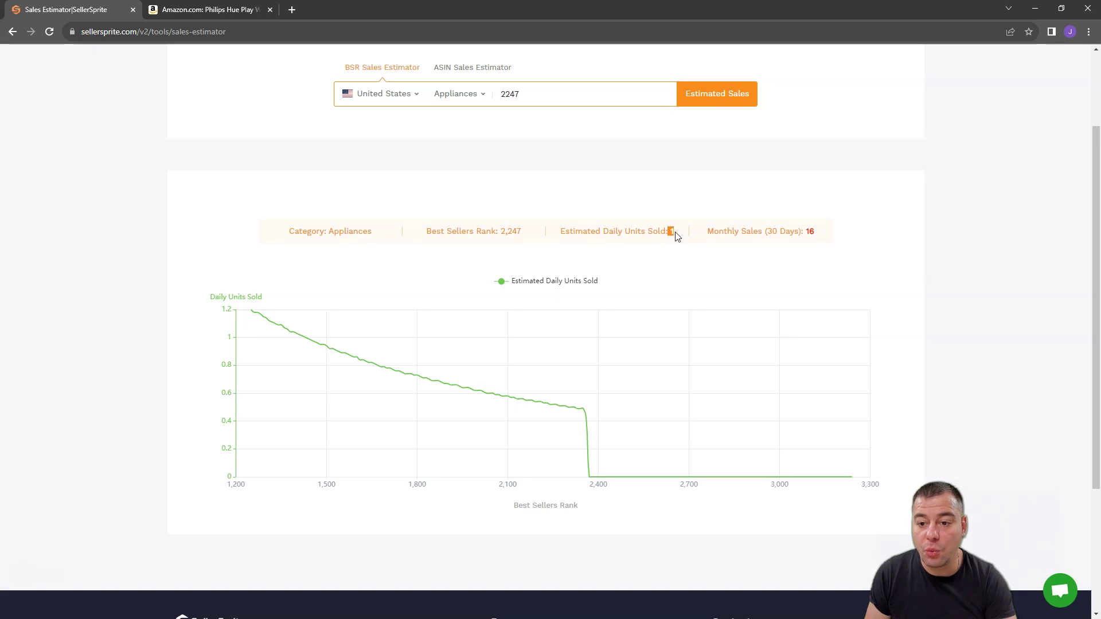
left_click(808, 234)
double_click(809, 232)
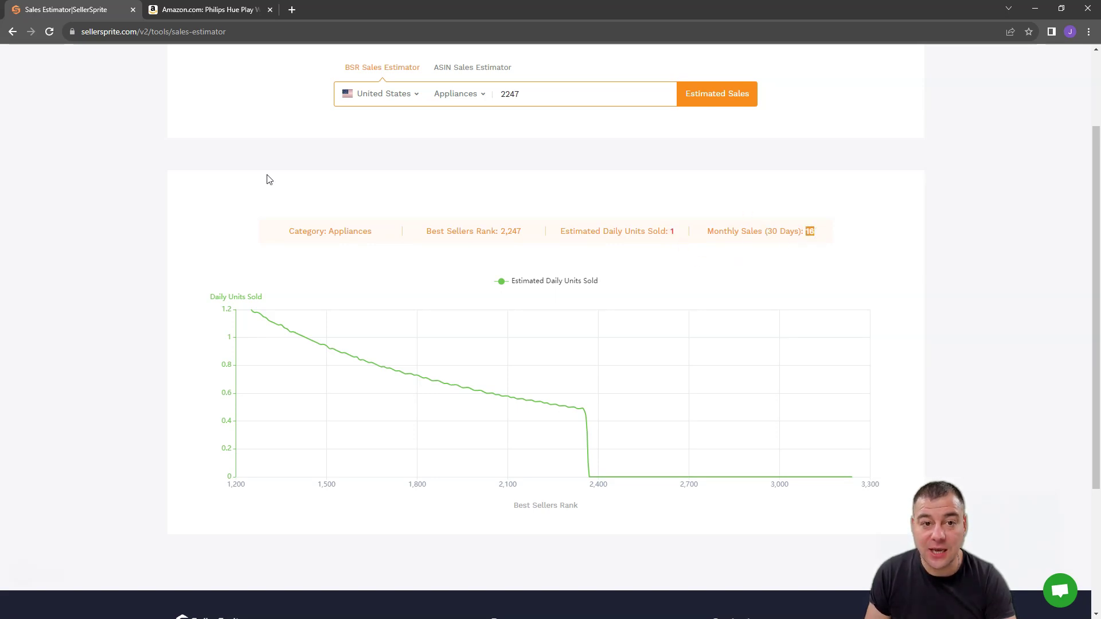
- Leave the Hue Play listing and return to the previous Amazon search results
left_click(219, 10)
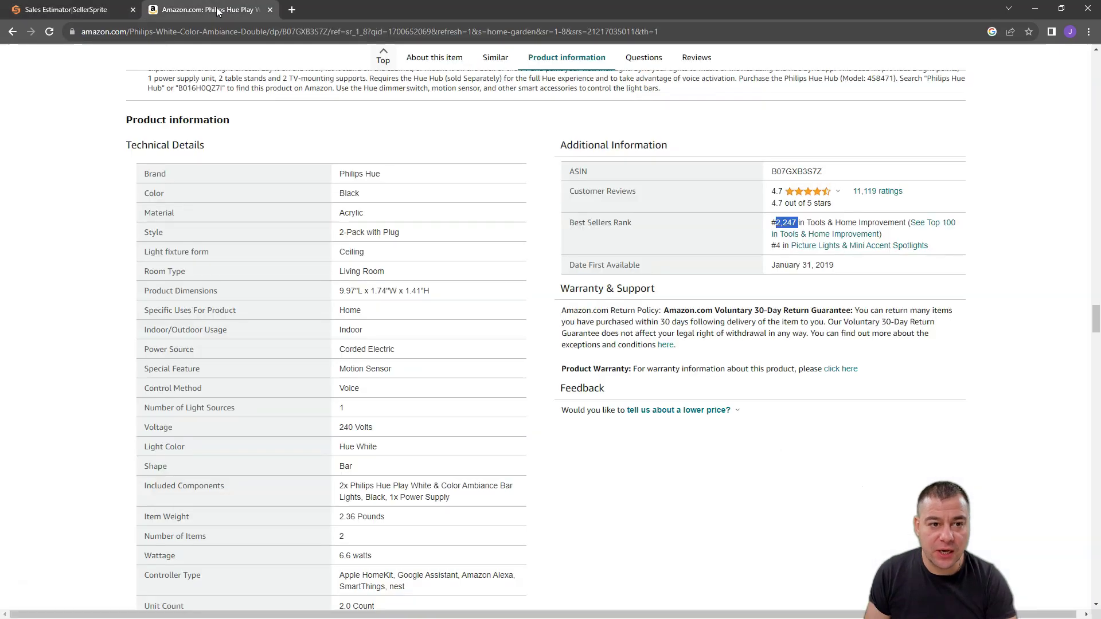
scroll(639, 278, "up", 20)
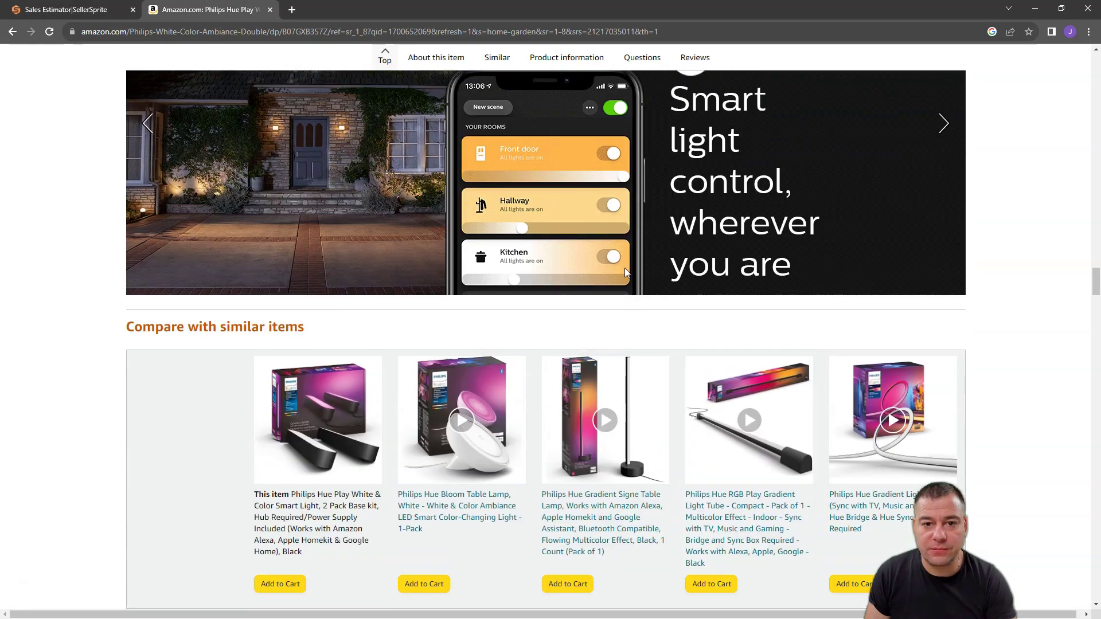
scroll(617, 257, "up", 20)
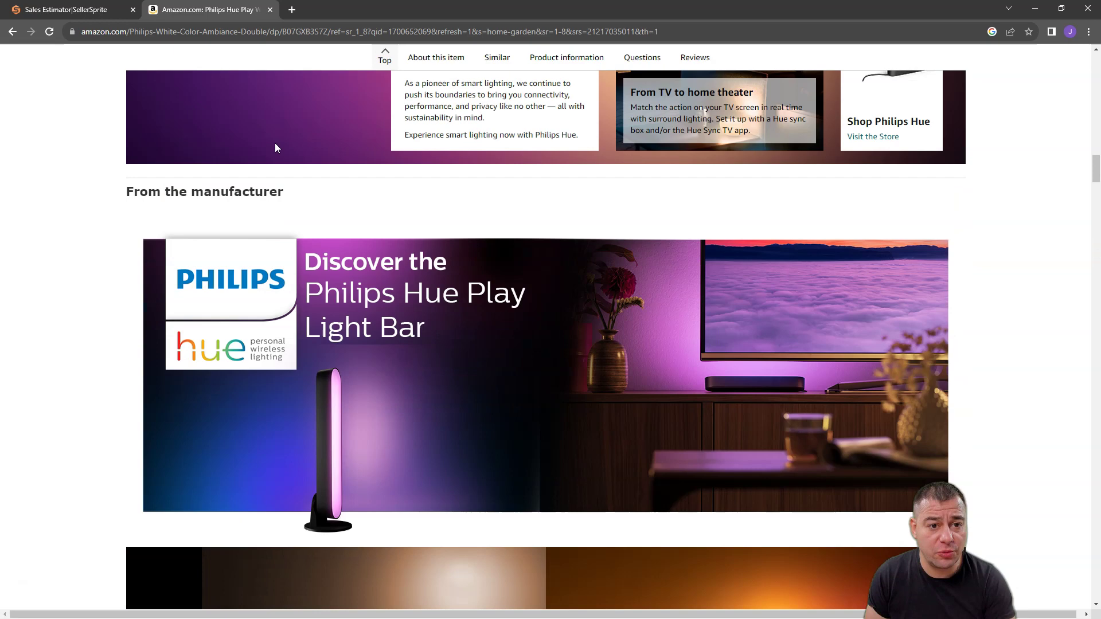
scroll(814, 486, "up", 20)
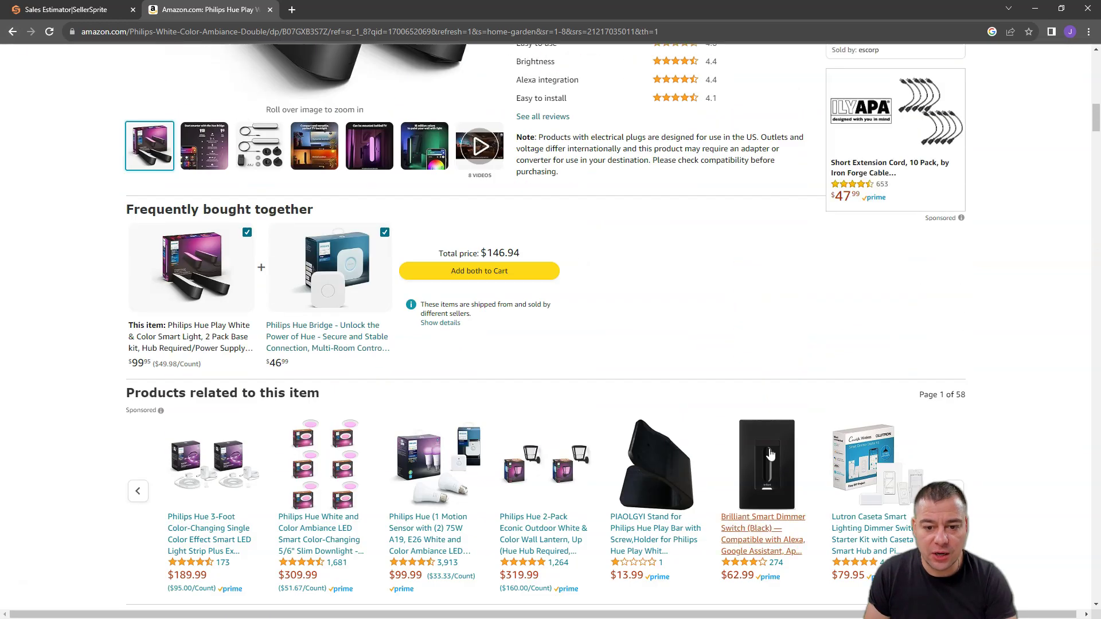
scroll(676, 356, "up", 8)
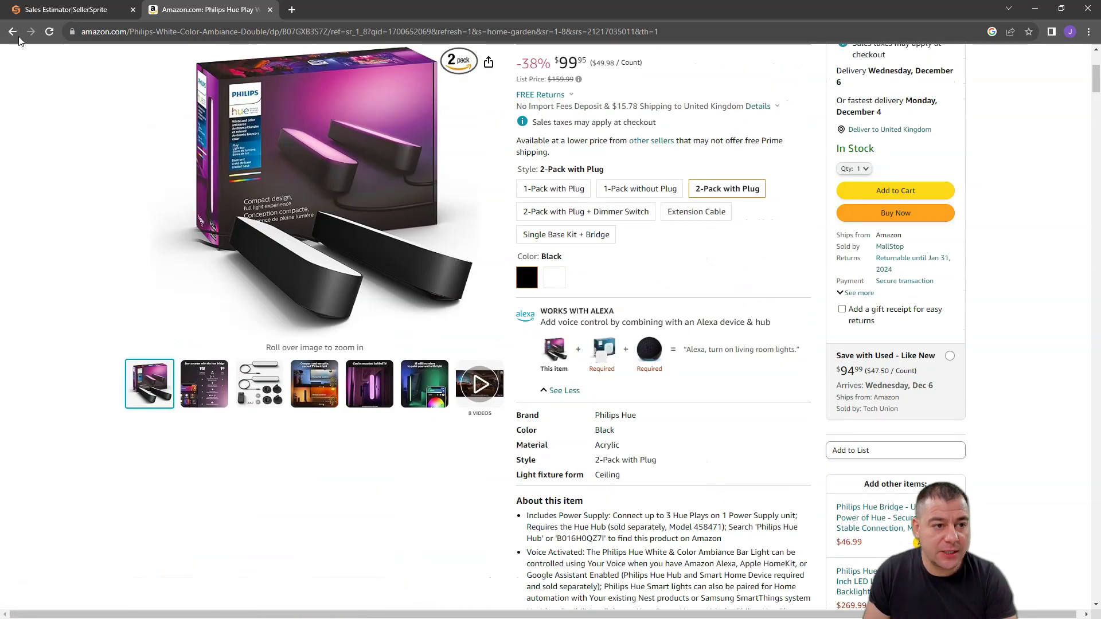
left_click(13, 33)
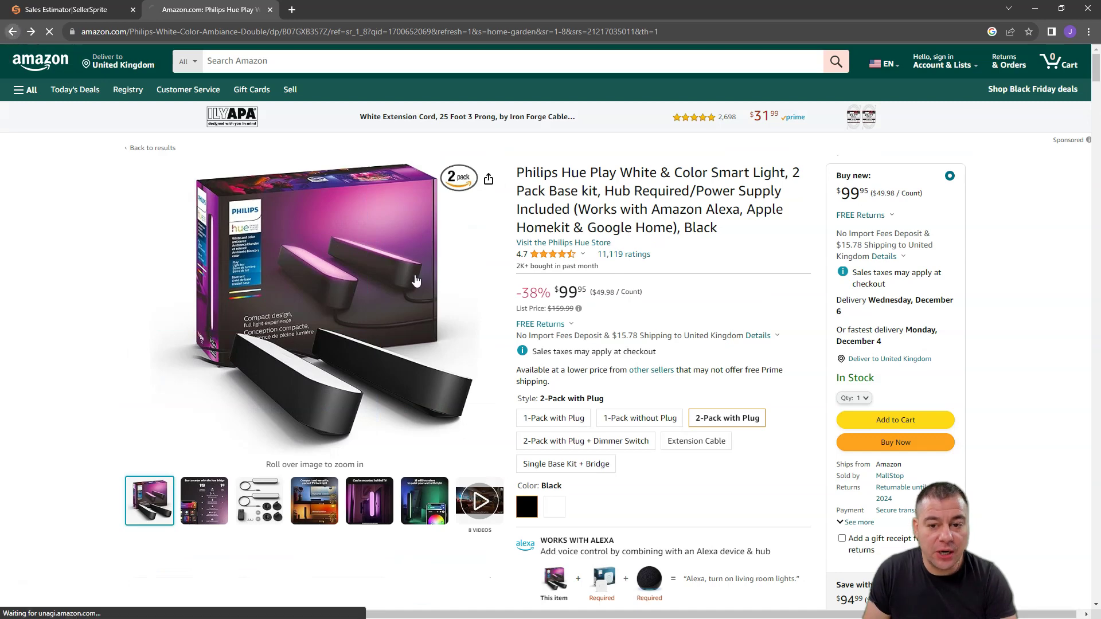
- On the JBL Vibe Beam headphones page, select ASIN B0BQPNMXQV in the address bar
scroll(520, 309, "down", 13)
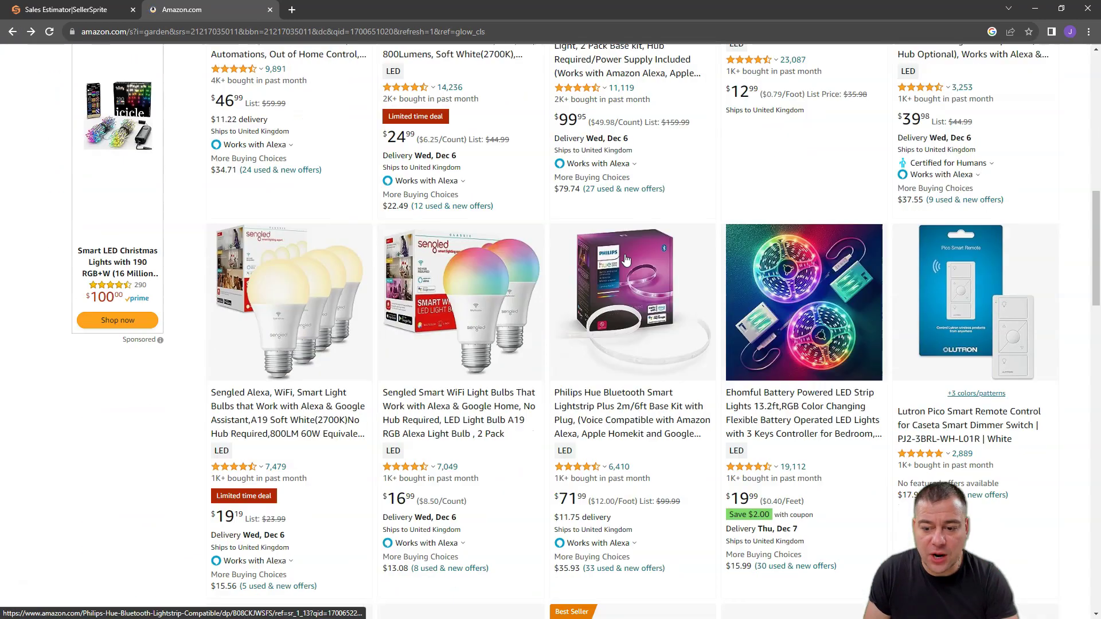
scroll(651, 235, "down", 5)
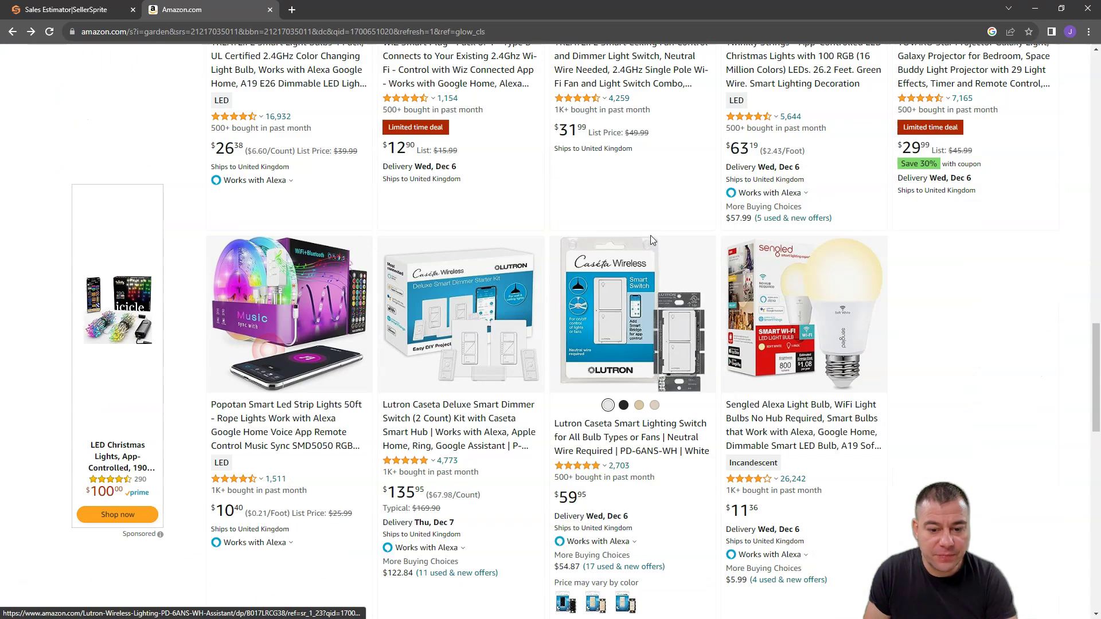
scroll(649, 235, "down", 5)
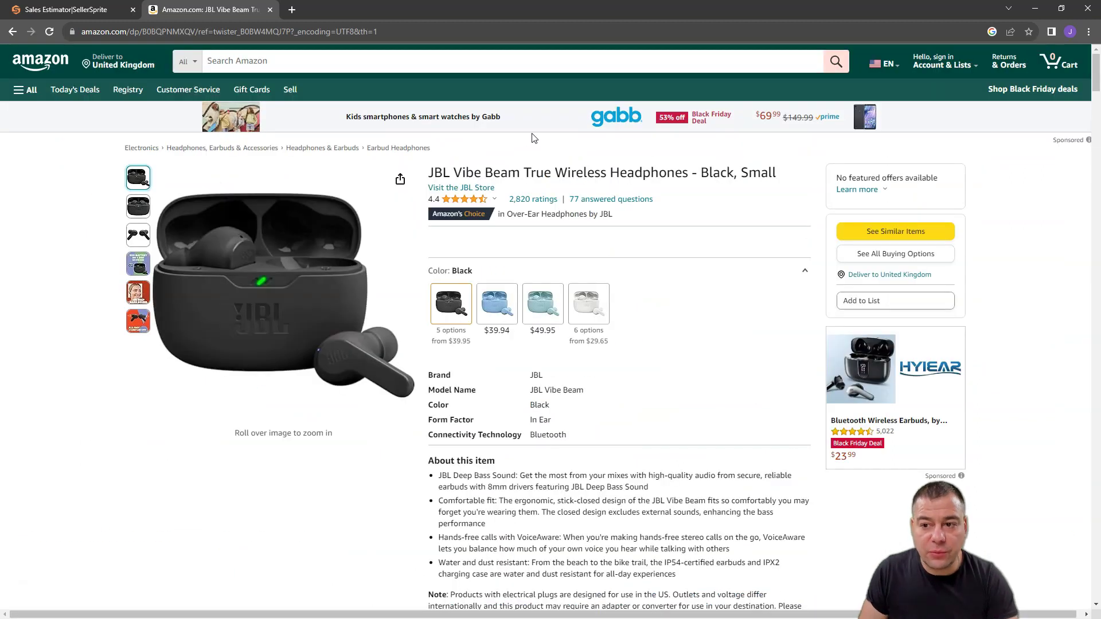
left_click(144, 32)
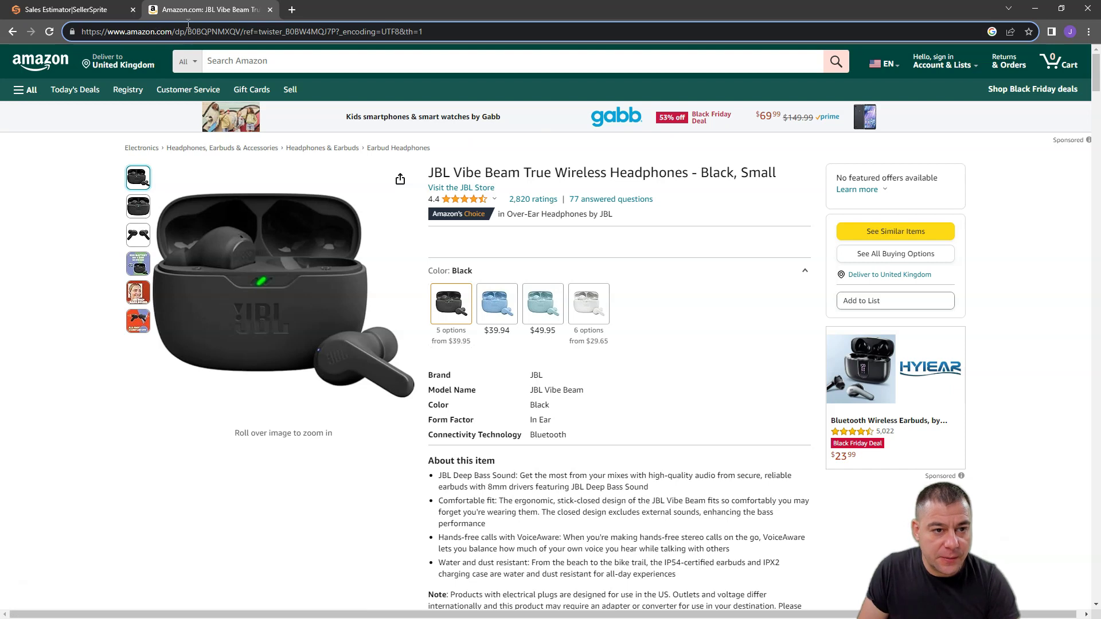
left_click_drag(188, 32, 241, 31)
key("ctrl+c")
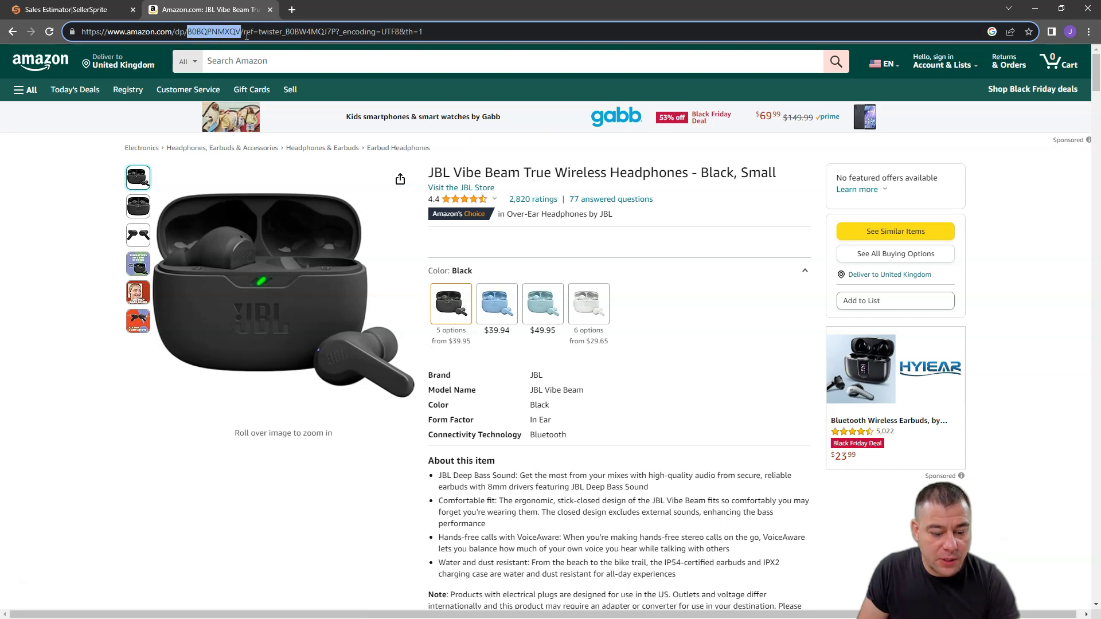
- Run the ASIN Sales Estimator on B0BQPNMXQV for the United States market
left_click(58, 10)
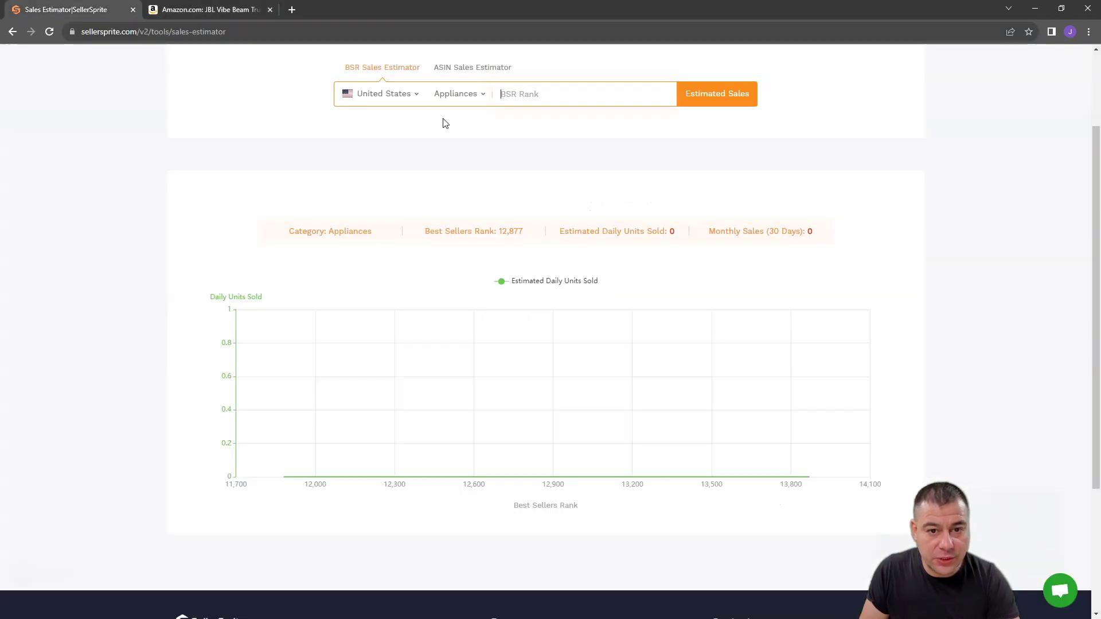
left_click(467, 71)
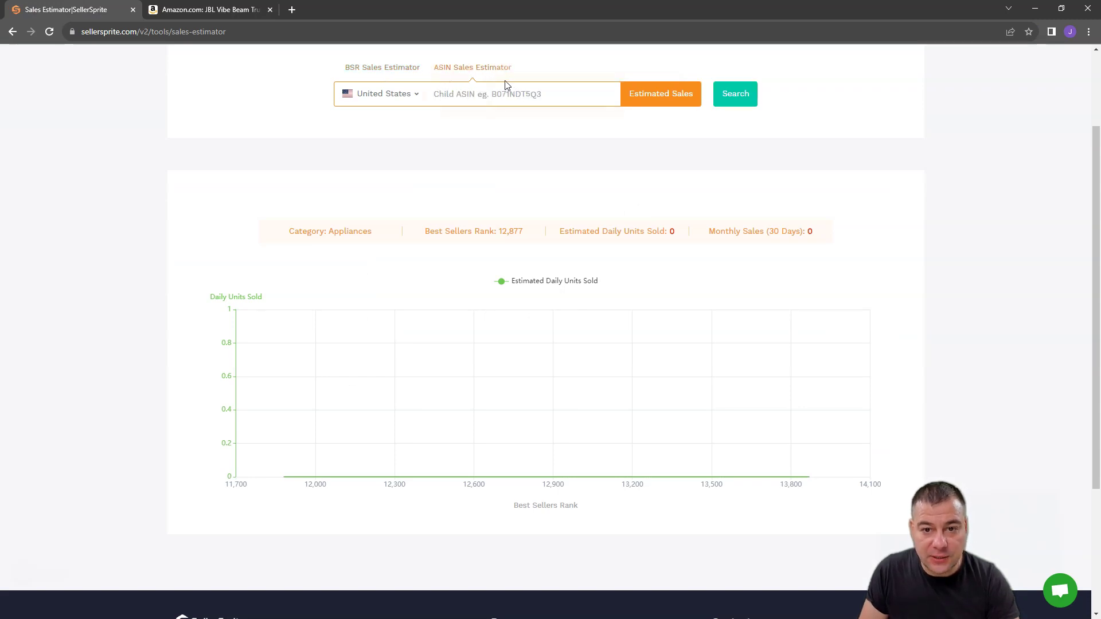
key("ctrl+v")
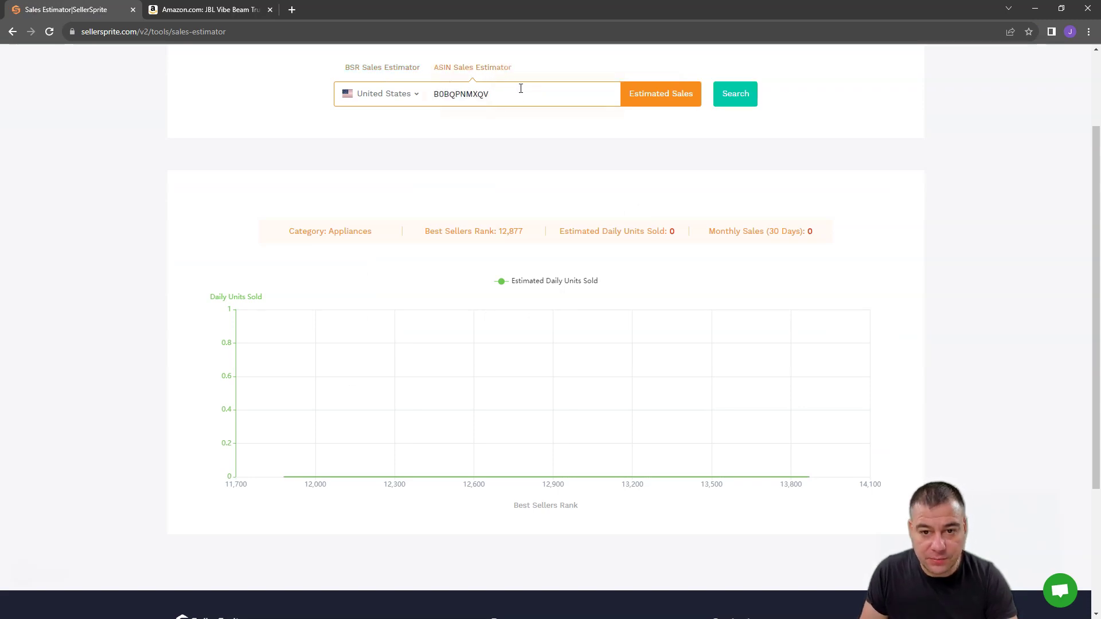
left_click(675, 101)
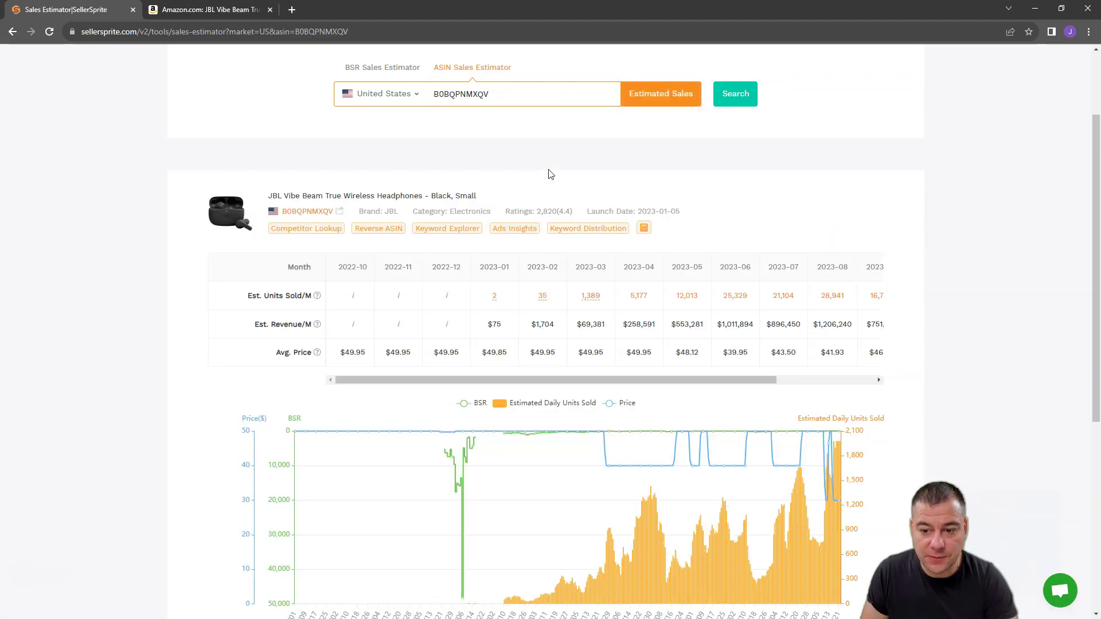
- Scroll to the monthly units/revenue table and daily BSR chart for B0BQPNMXQV
scroll(971, 239, "down", 3)
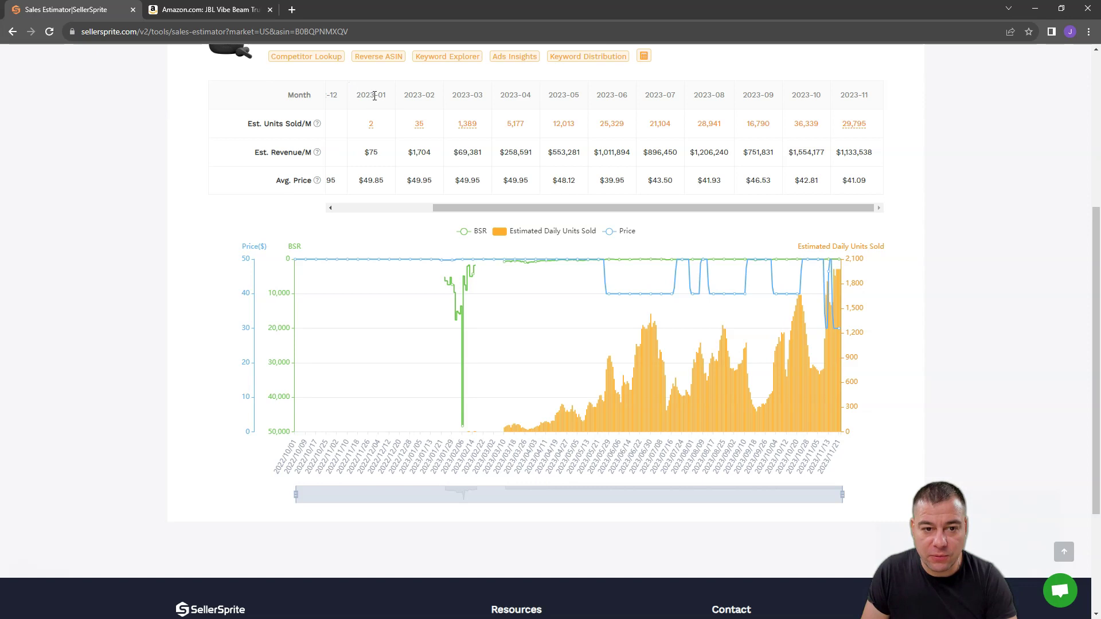
- Load the daily BSR and sales chart for each month, 2023-02 through 2023-10
left_click(371, 123)
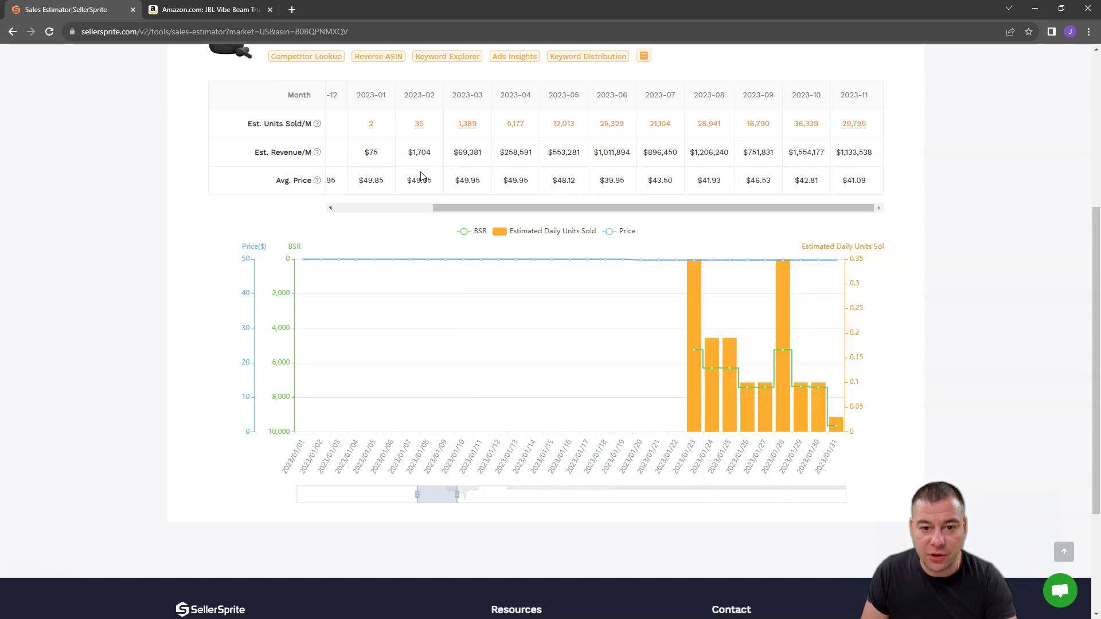
left_click(466, 128)
left_click(515, 124)
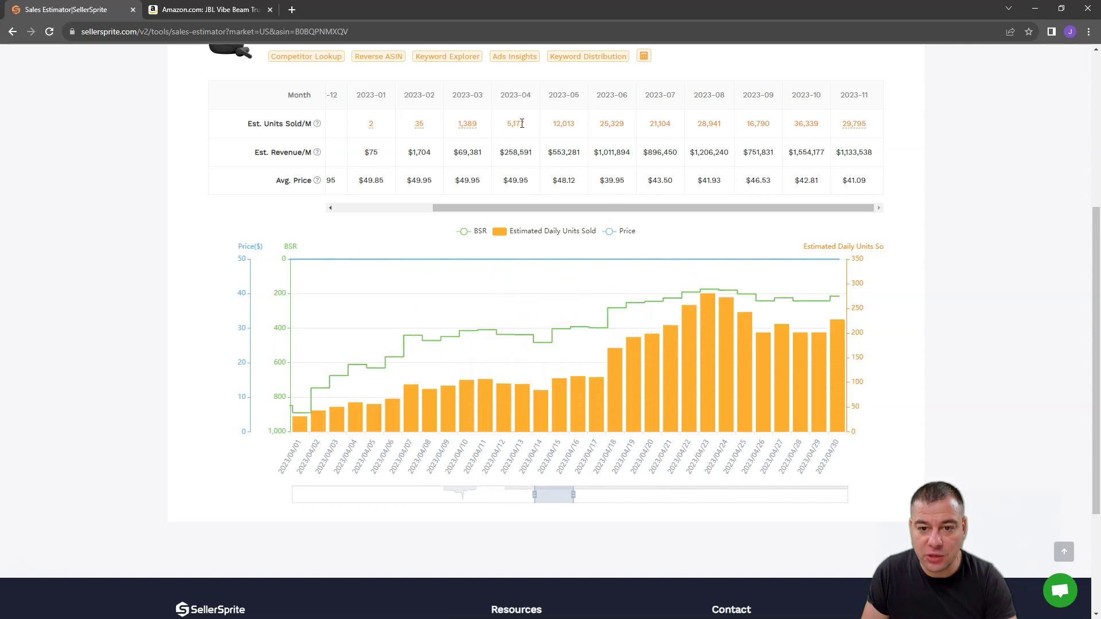
left_click(558, 126)
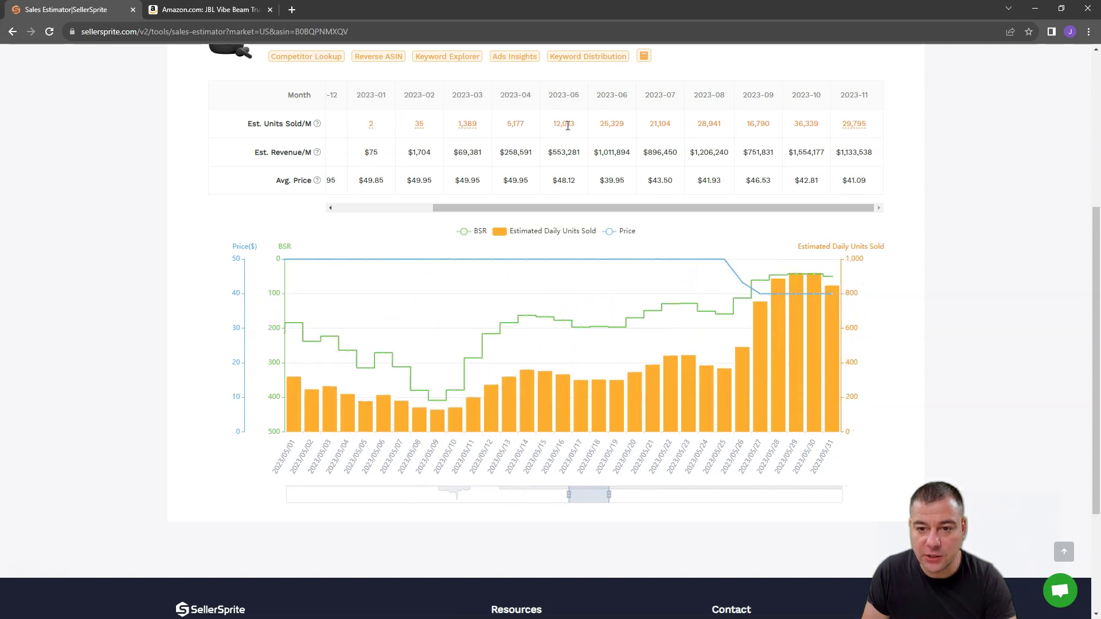
left_click(615, 124)
left_click(660, 124)
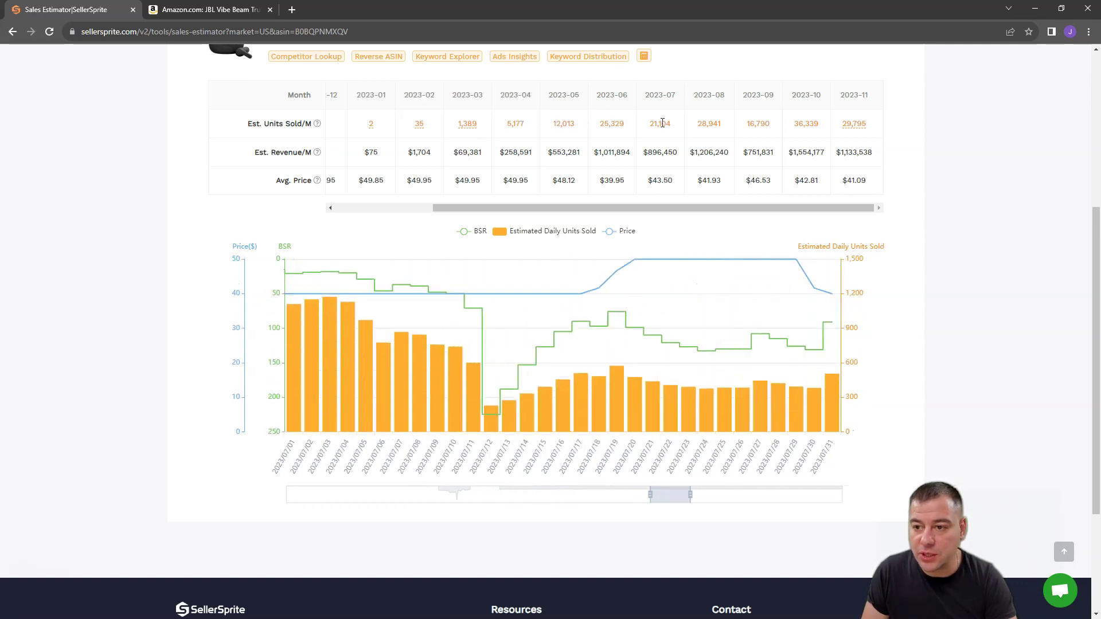
left_click(709, 123)
left_click(761, 123)
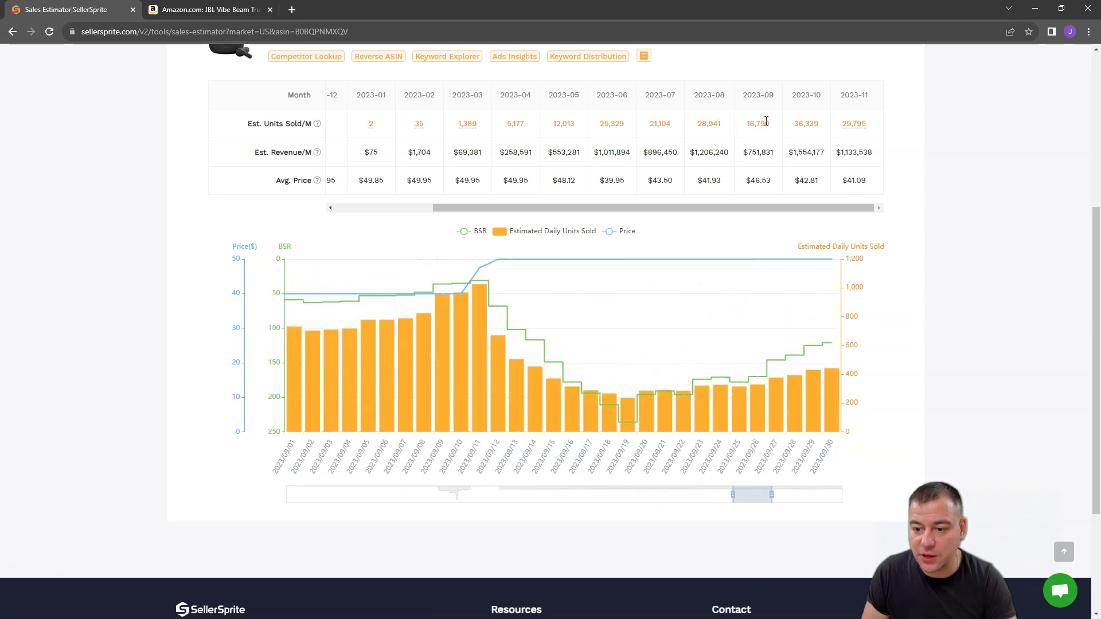
left_click(806, 124)
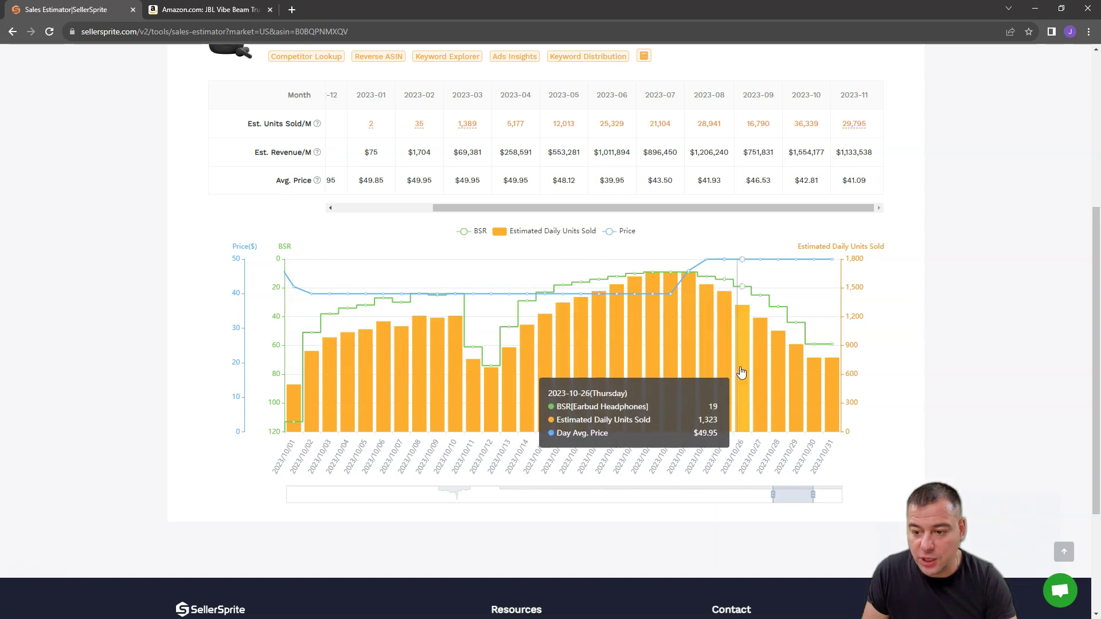
scroll(918, 390, "up", 5)
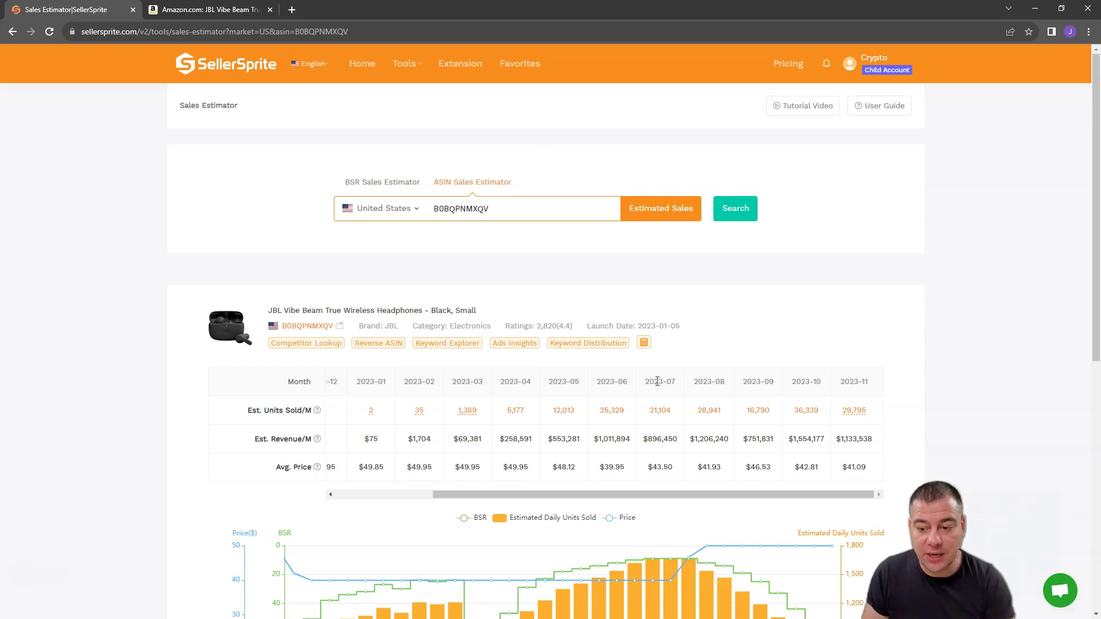
- Scroll the estimator results, then go to the sellersprite.com homepage
scroll(984, 315, "down", 3)
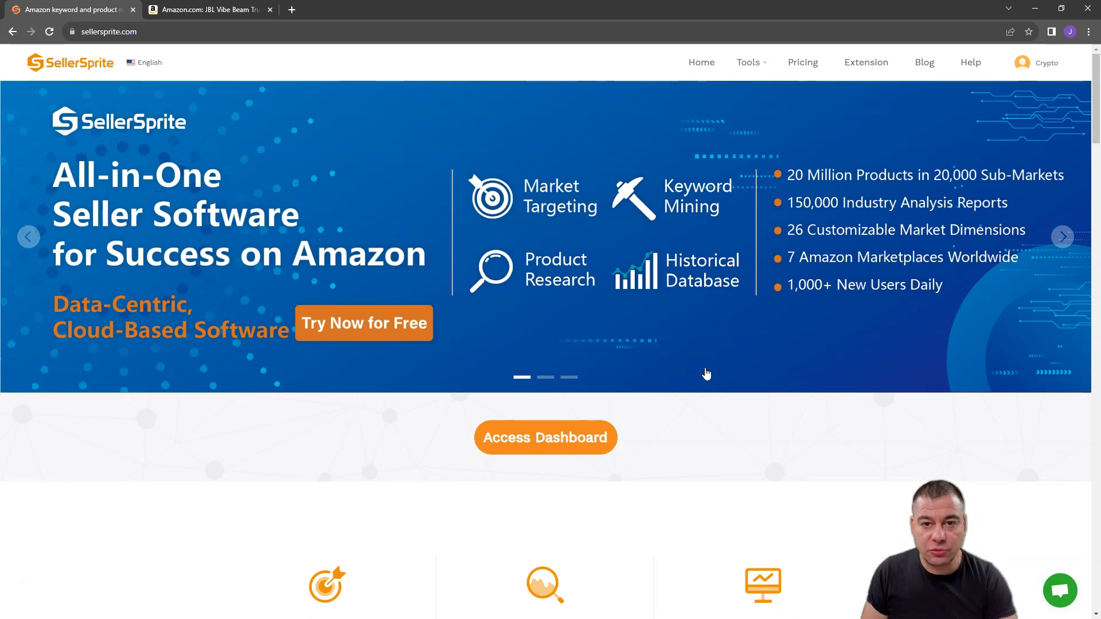
scroll(707, 371, "down", 3)
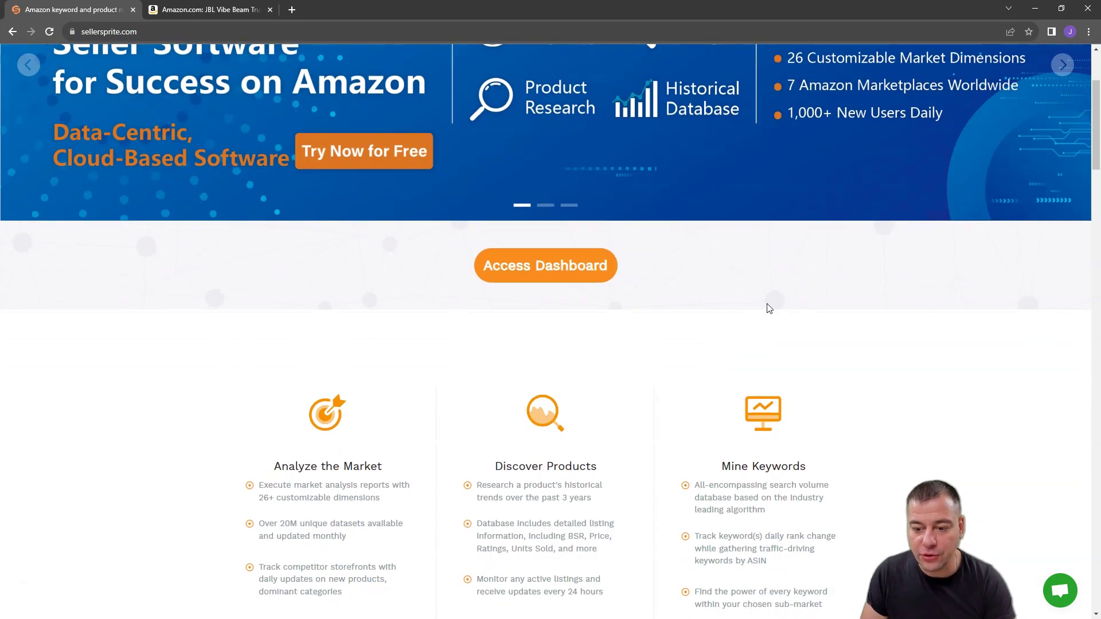
scroll(800, 306, "down", 2)
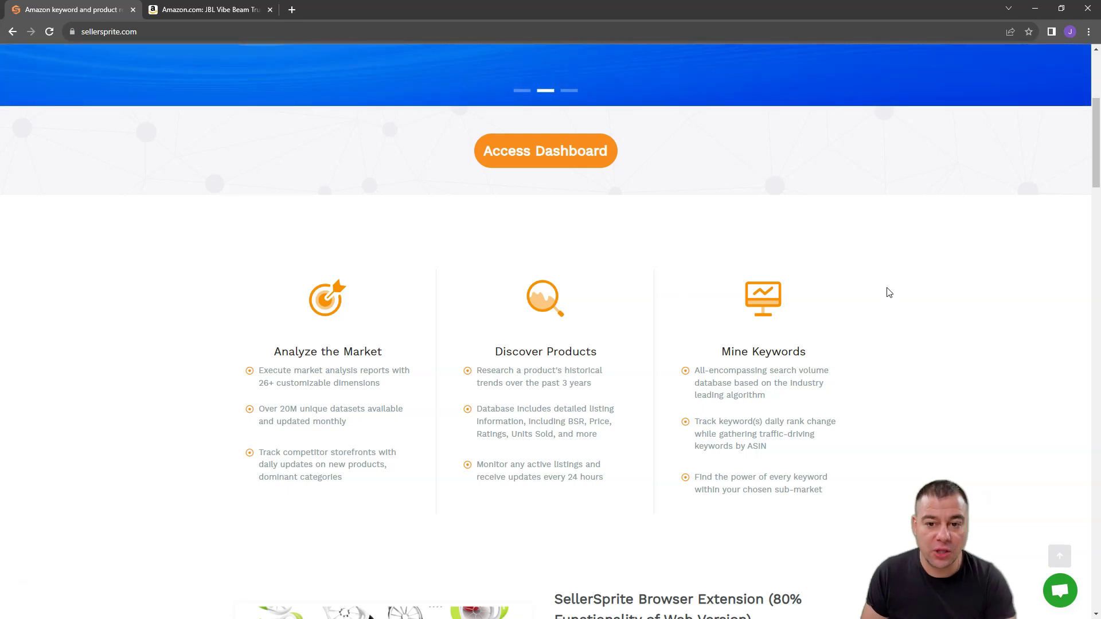
scroll(891, 292, "down", 1)
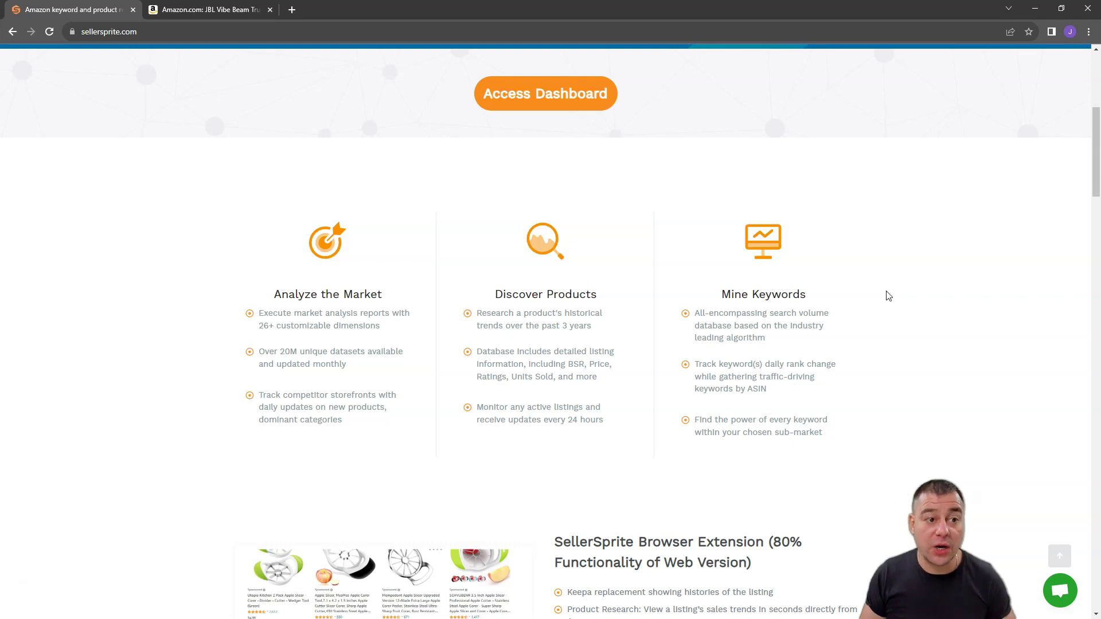
scroll(889, 295, "up", 6)
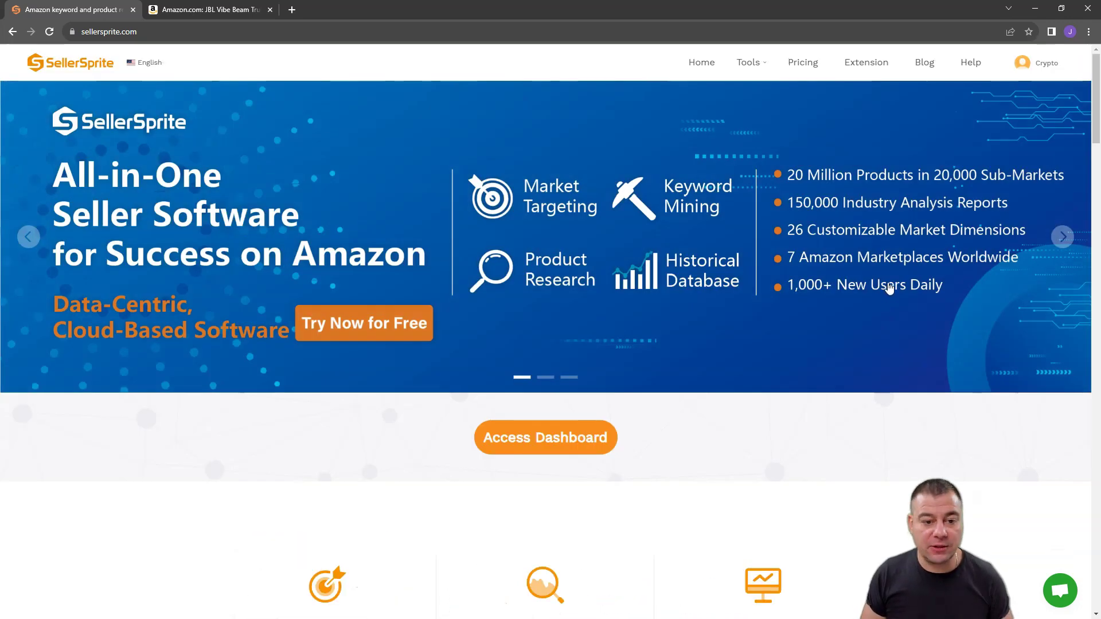